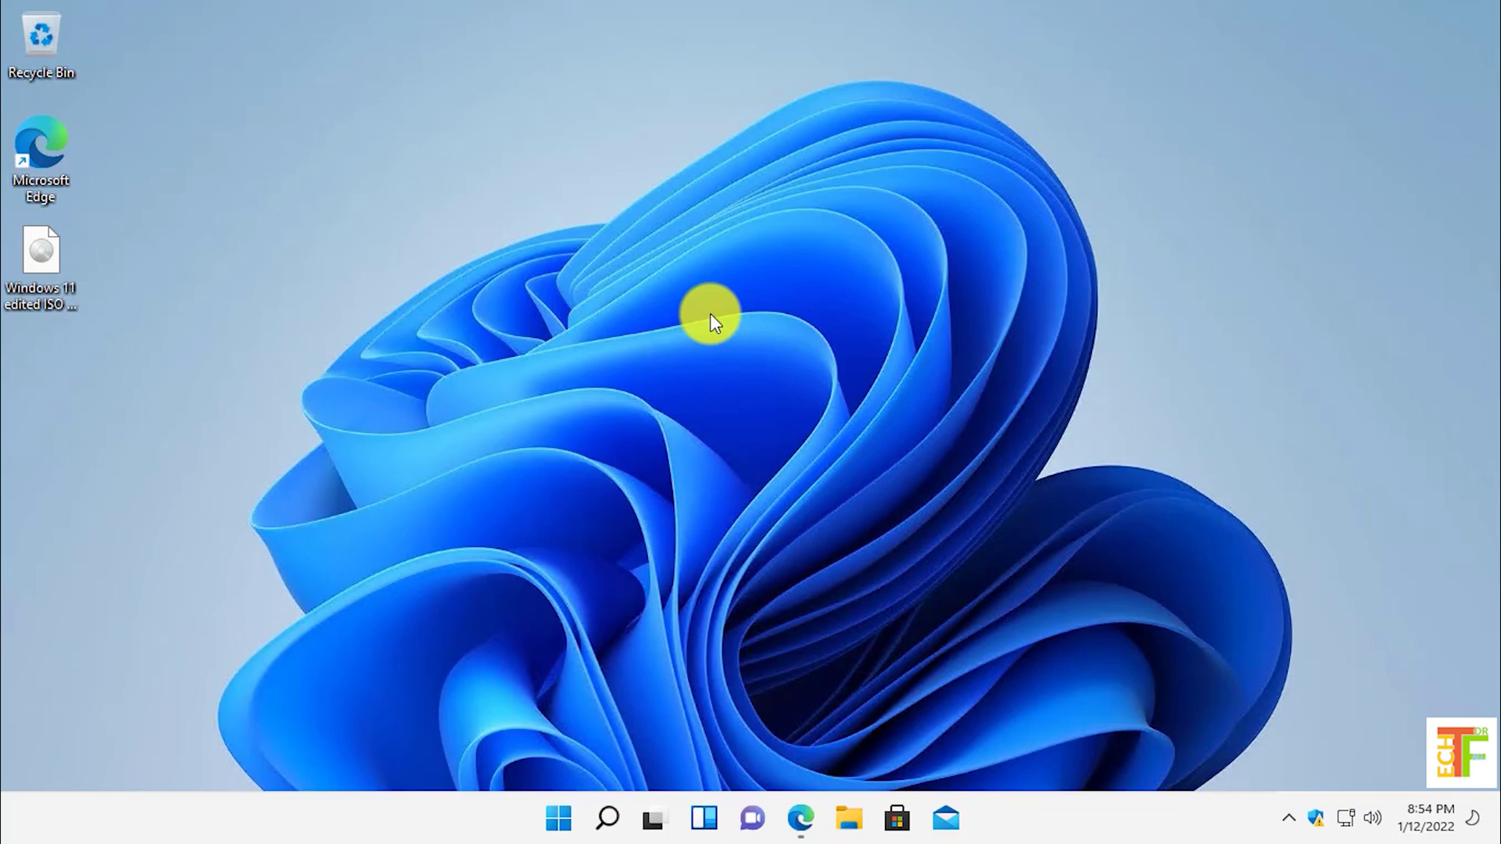
# - Refresh the desktop, then download the Moo0 Transparent Menu 1.22 installer from its page in Edge
pyautogui.rightClick(711, 319)
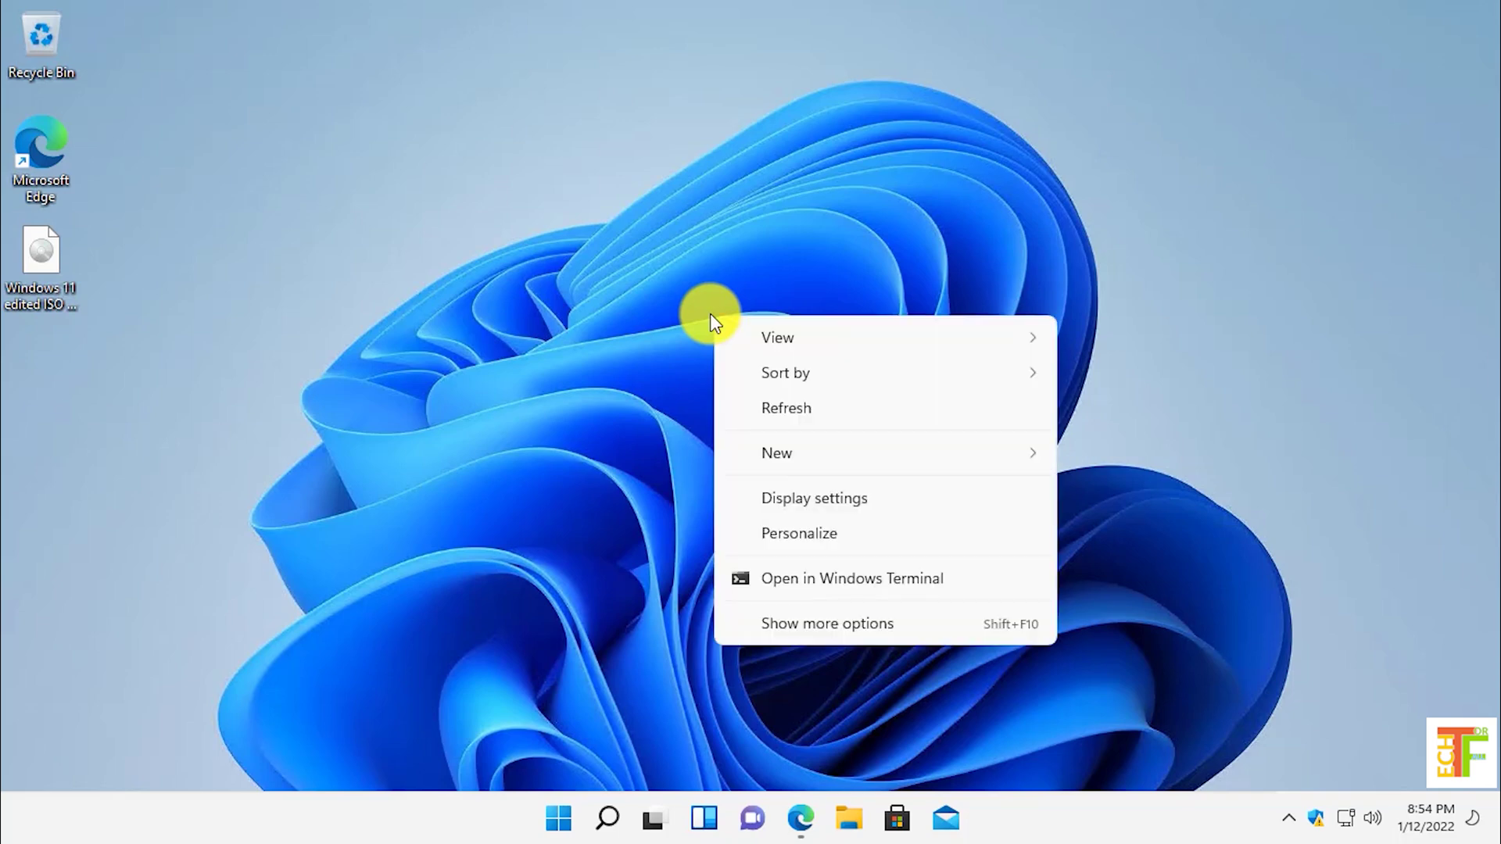
pyautogui.click(786, 411)
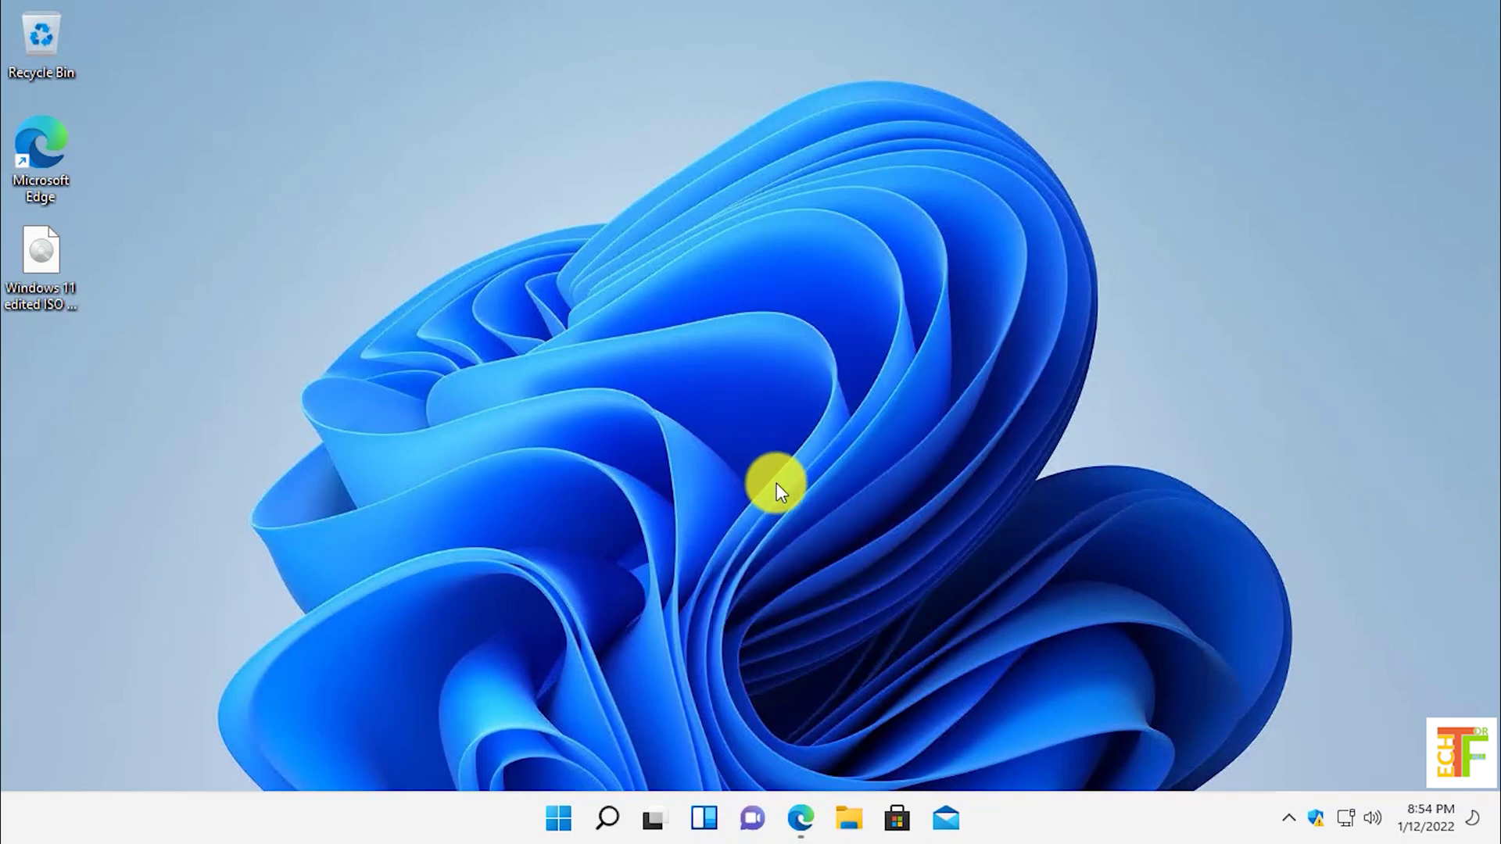
pyautogui.click(802, 814)
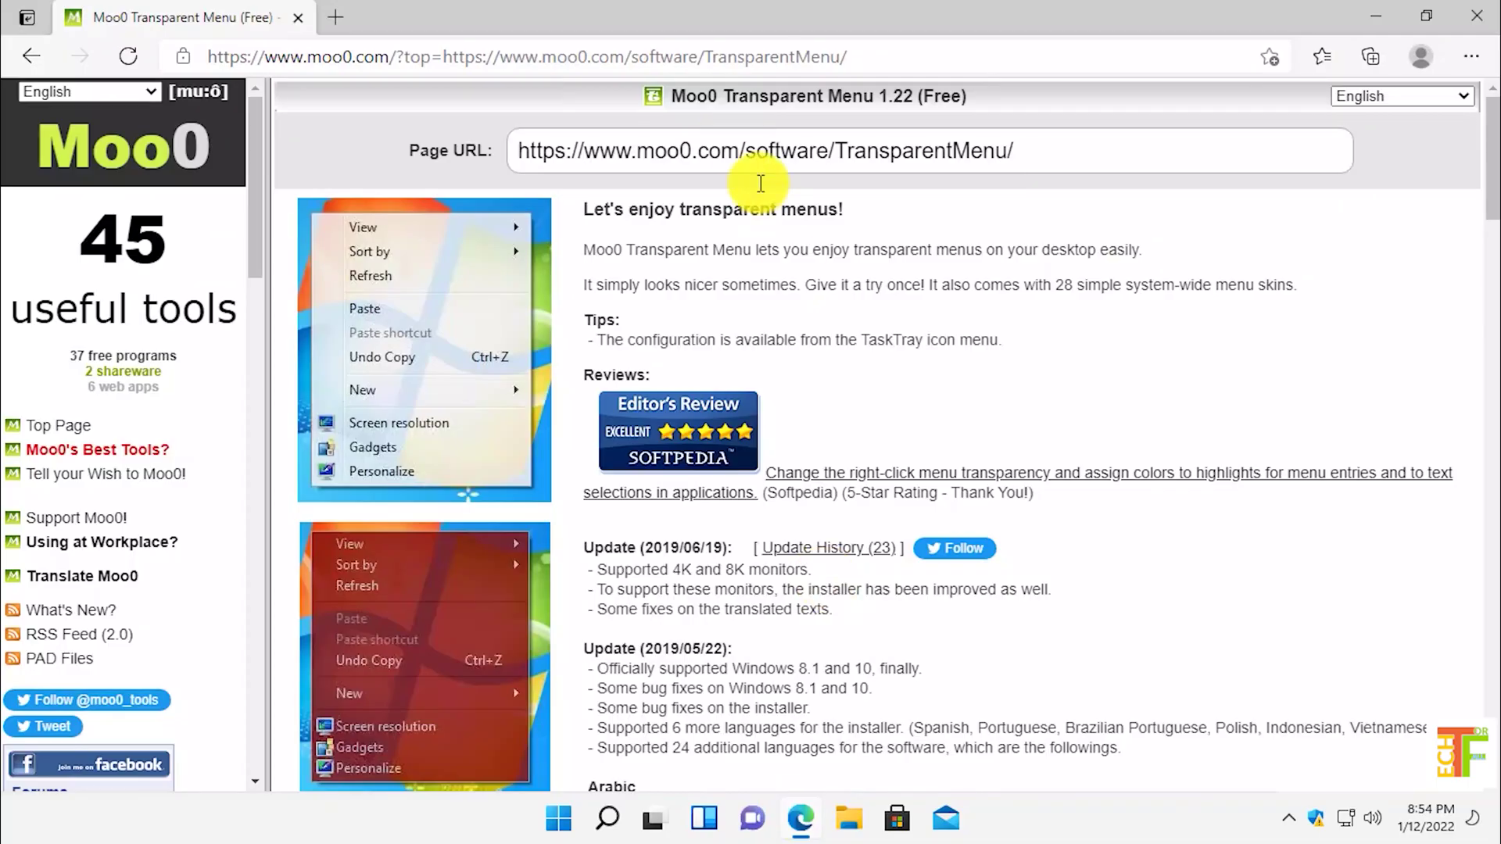
pyautogui.click(709, 50)
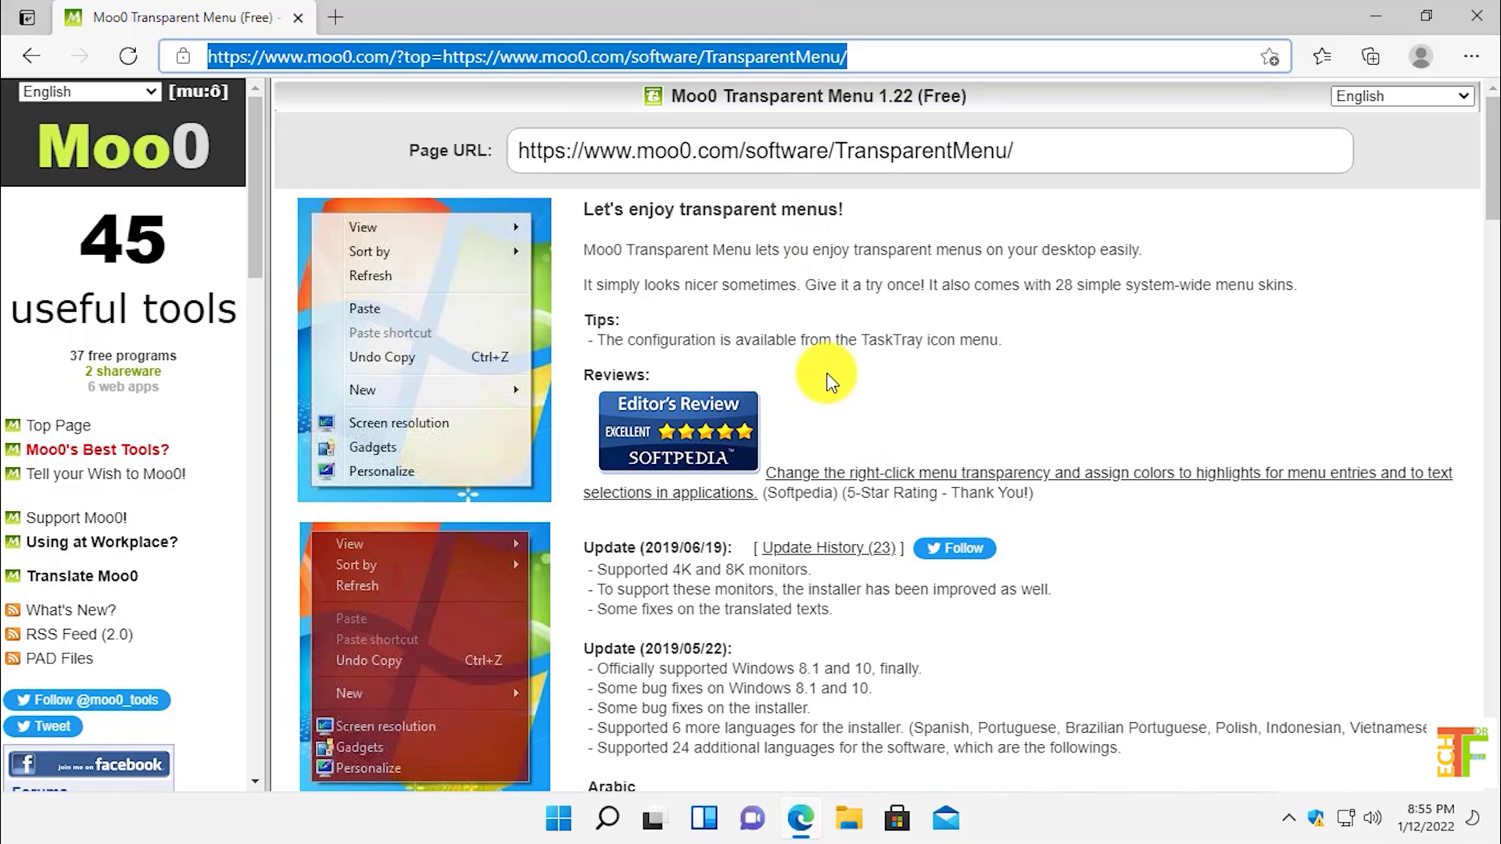
pyautogui.scroll(-10, 831, 381)
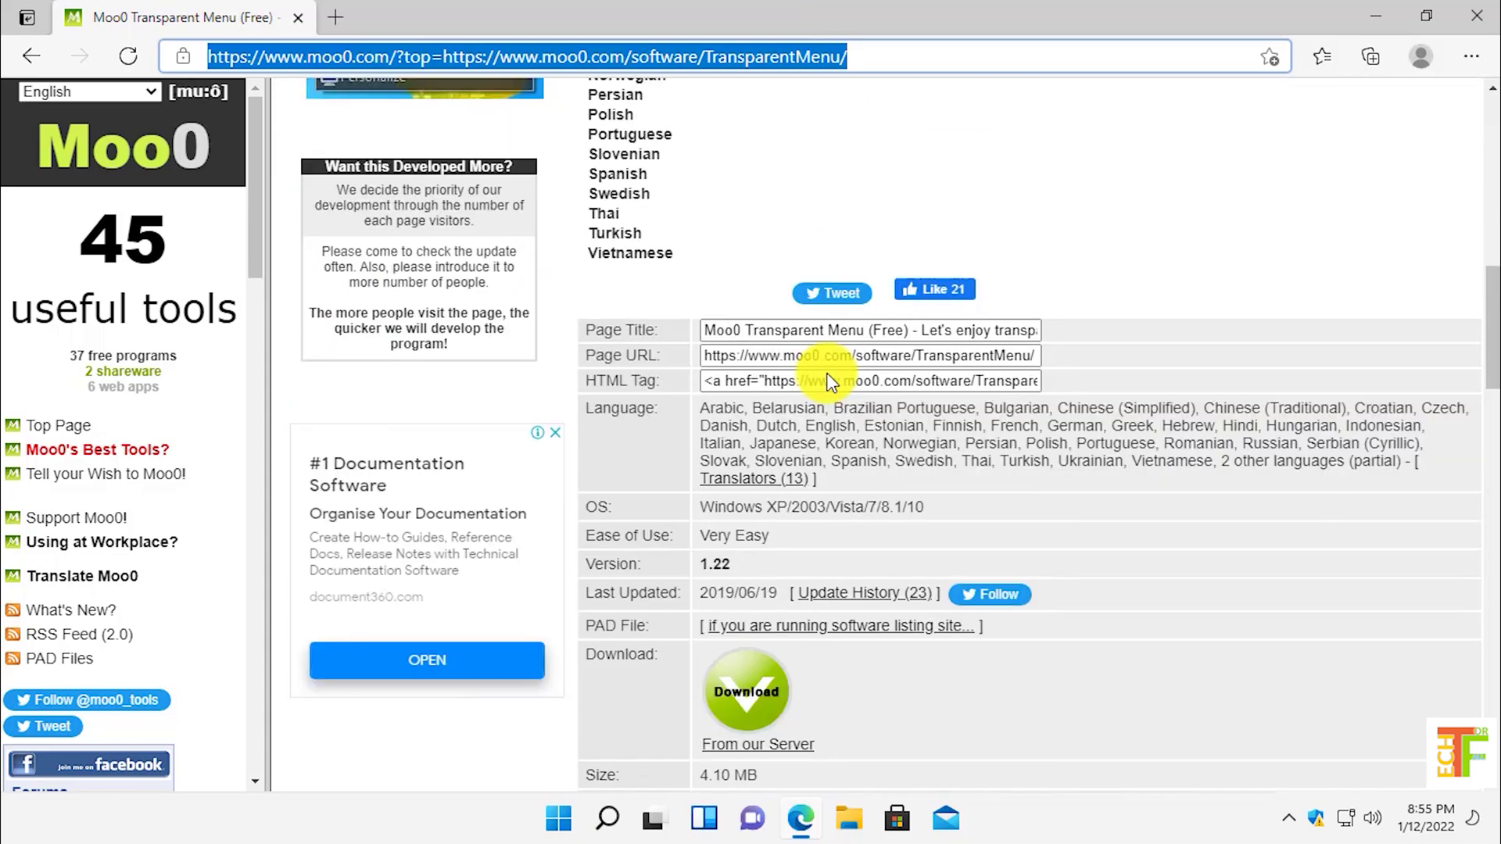
pyautogui.scroll(-2, 831, 380)
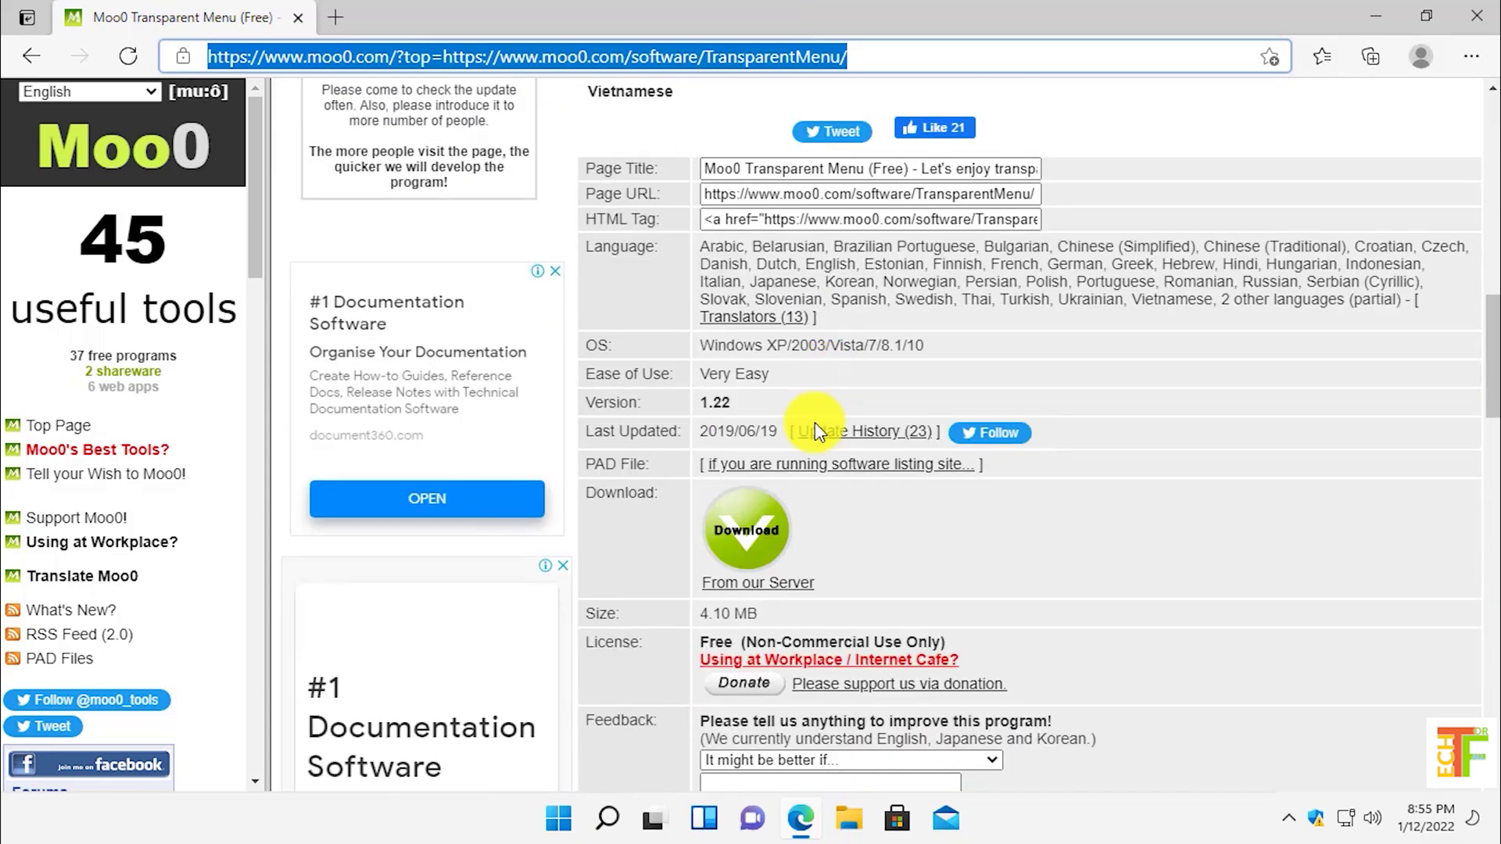
pyautogui.click(757, 560)
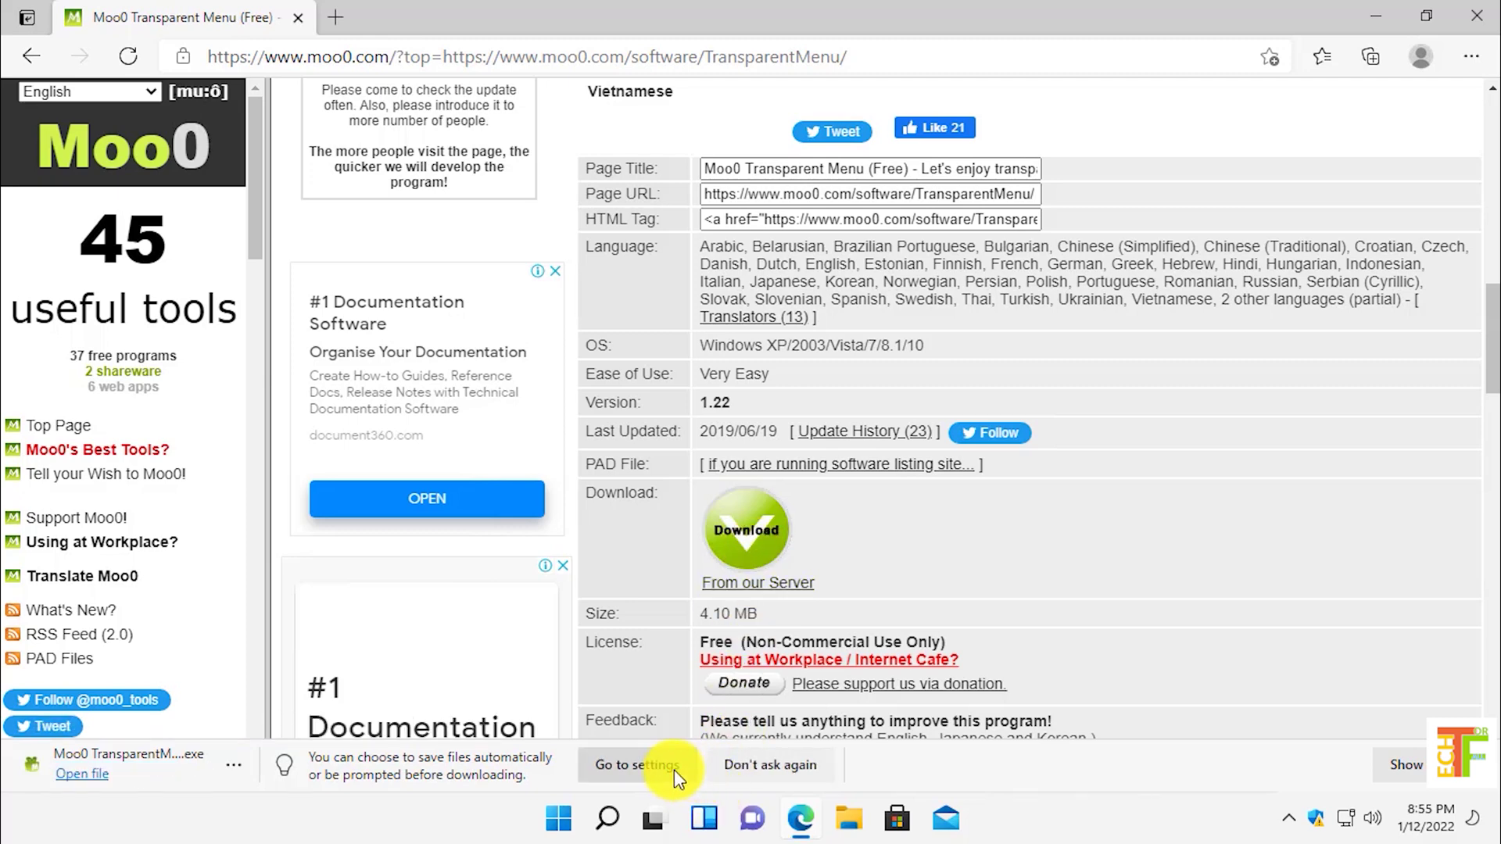
# - Run the downloaded installer from its Downloads folder and approve the User Account Control prompt
pyautogui.click(1404, 764)
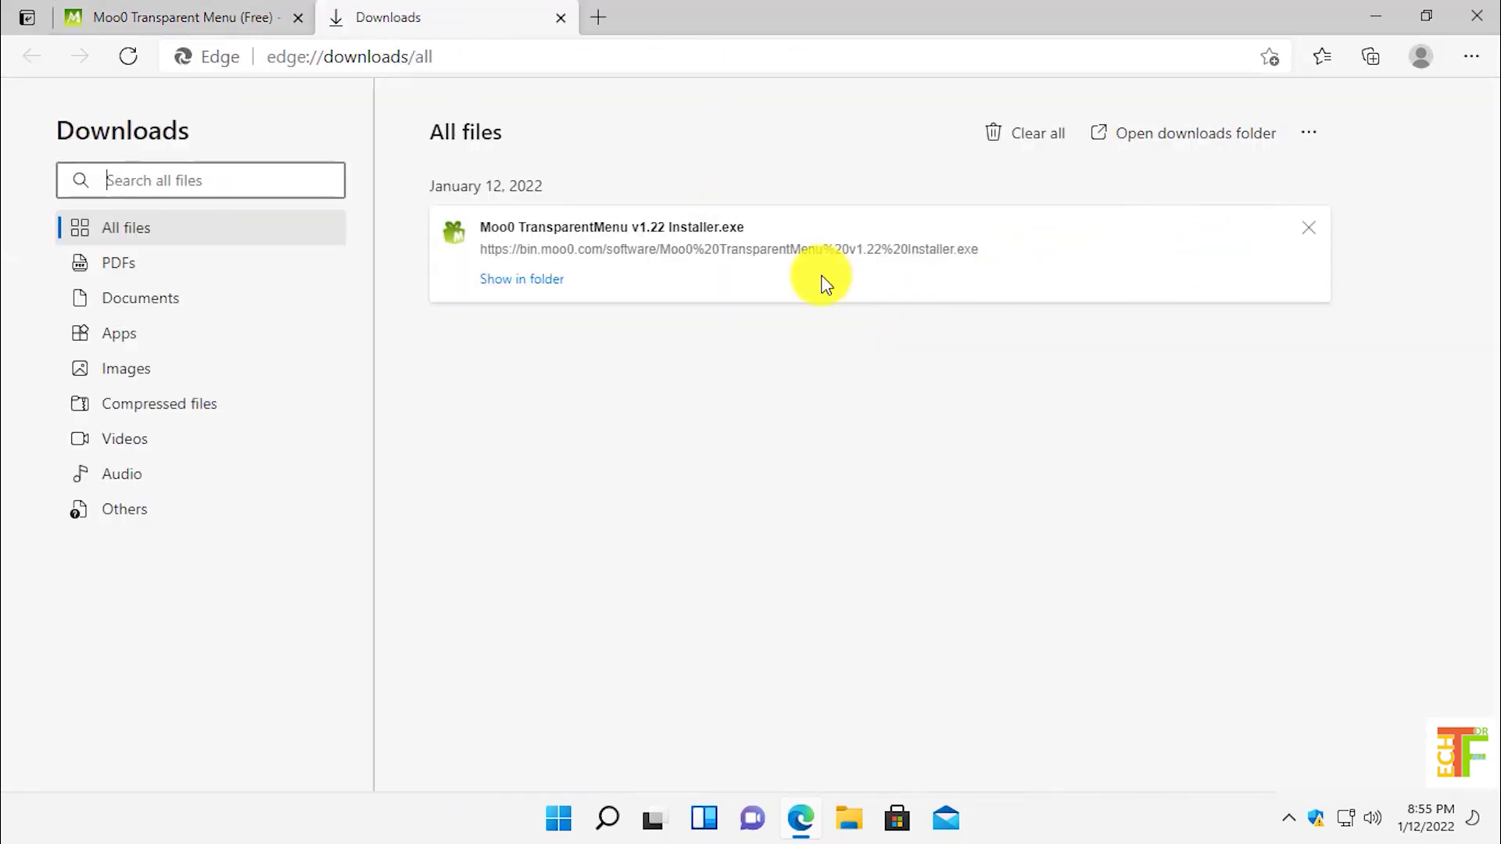
pyautogui.click(531, 283)
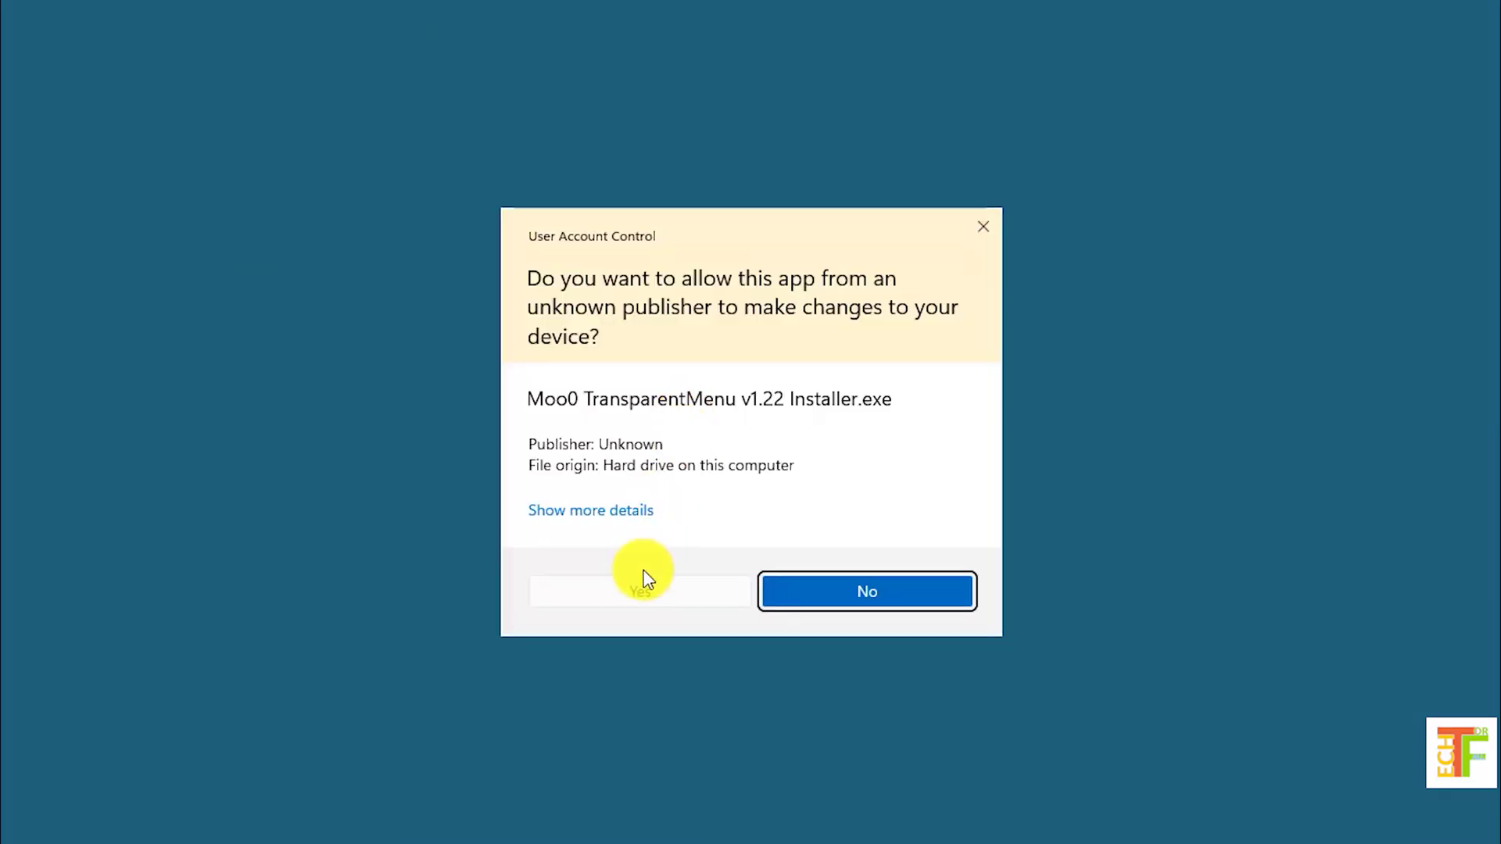
pyautogui.click(641, 586)
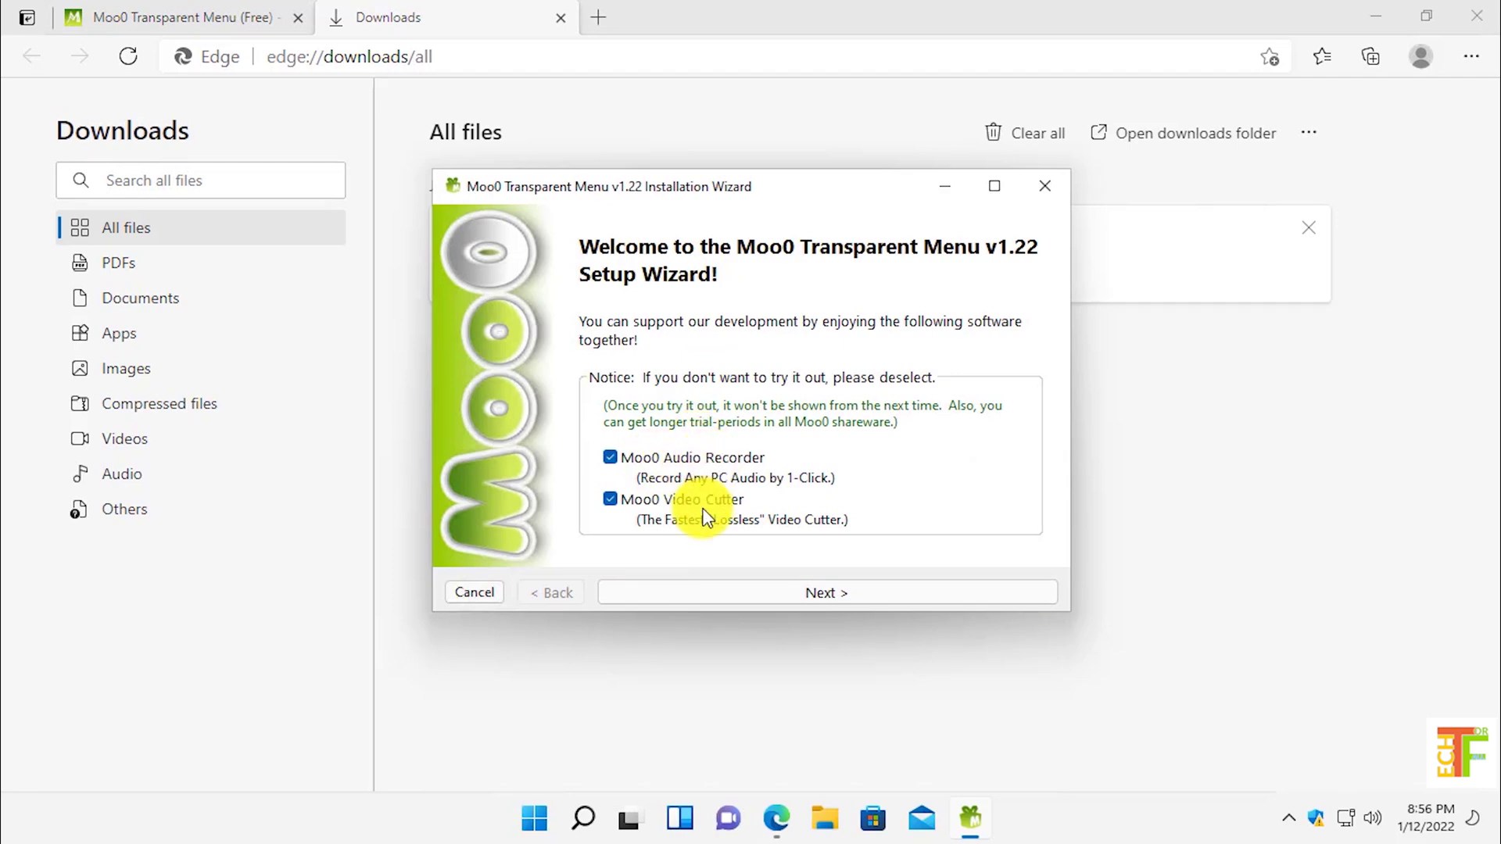
# - Decline the Video Cutter and Audio Recorder offers and accept the license agreement
pyautogui.click(610, 498)
pyautogui.click(611, 457)
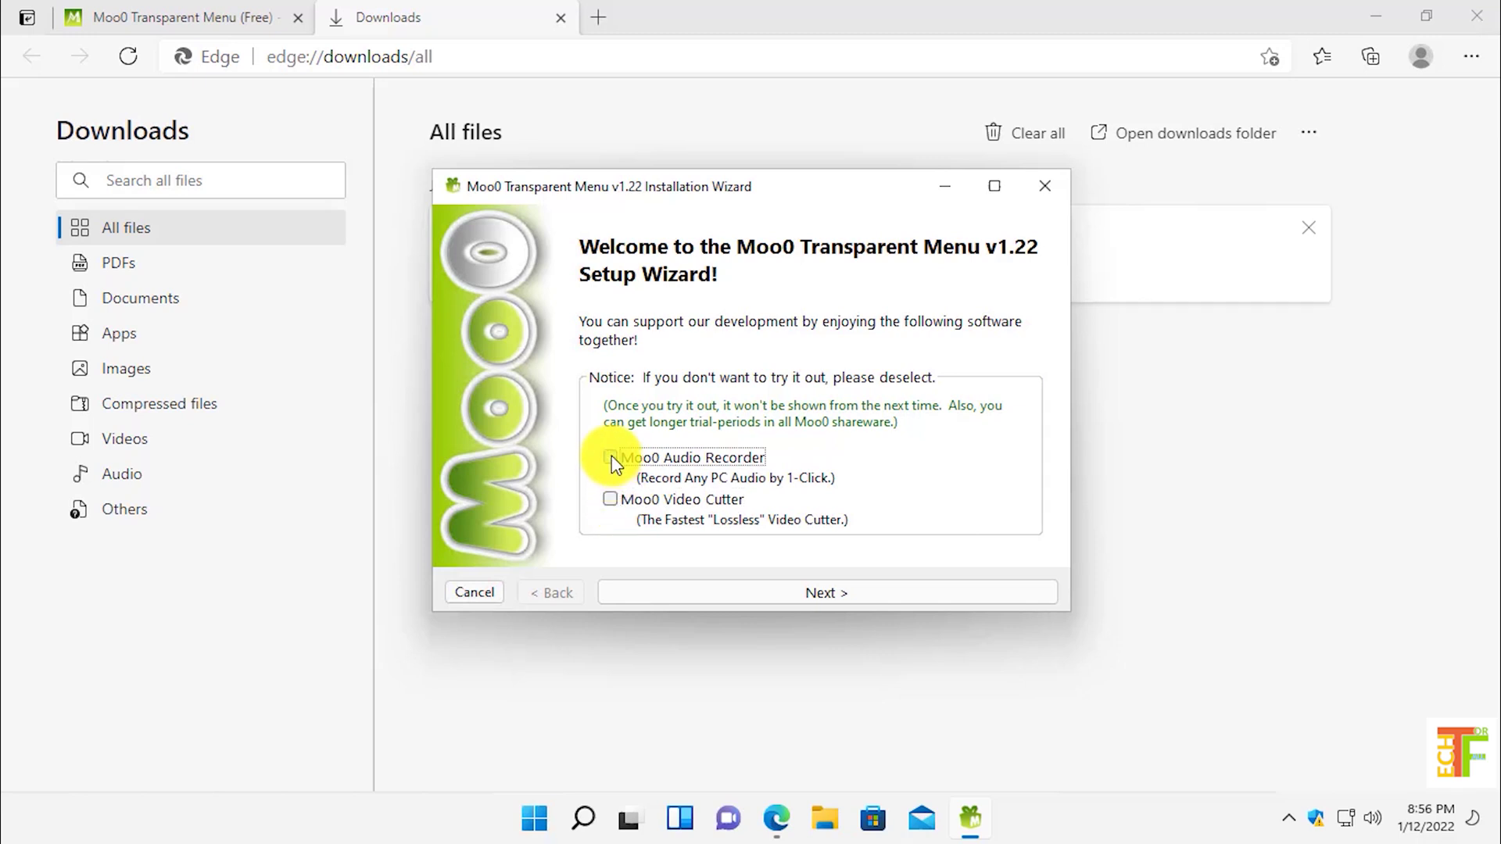
pyautogui.click(804, 591)
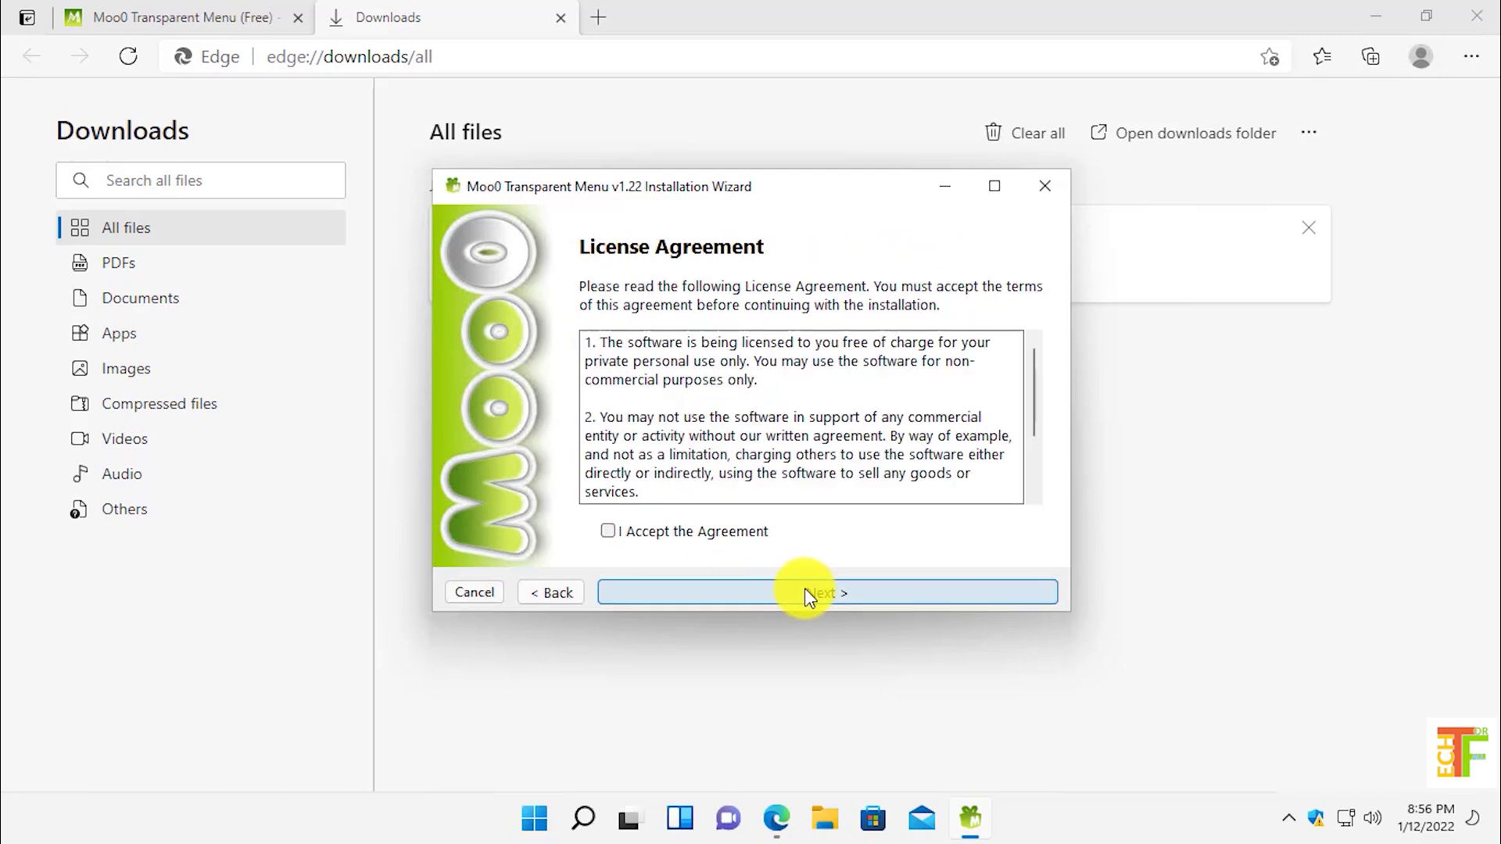
pyautogui.click(715, 531)
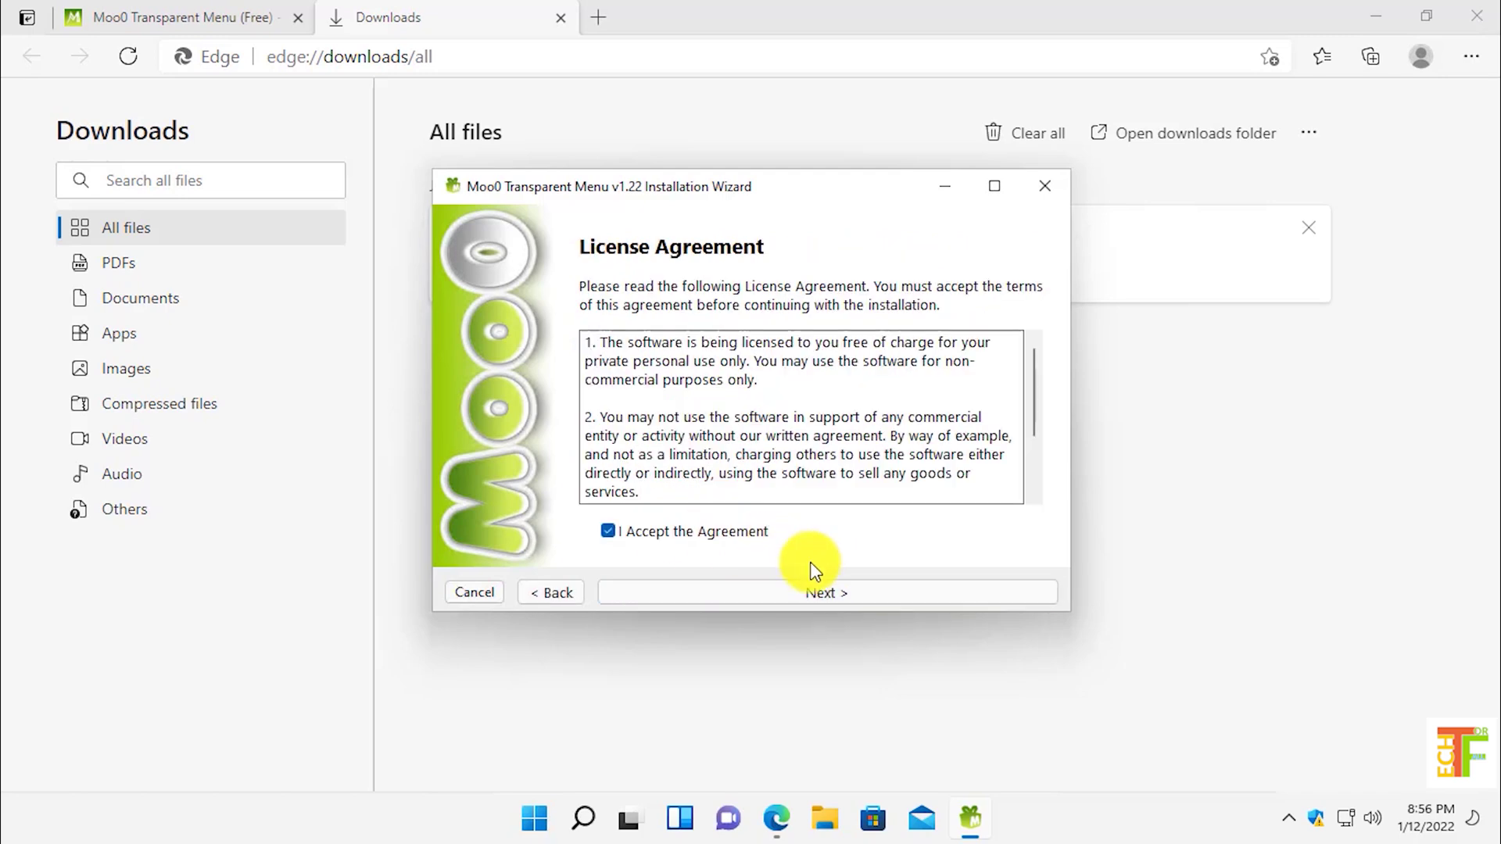
pyautogui.click(825, 593)
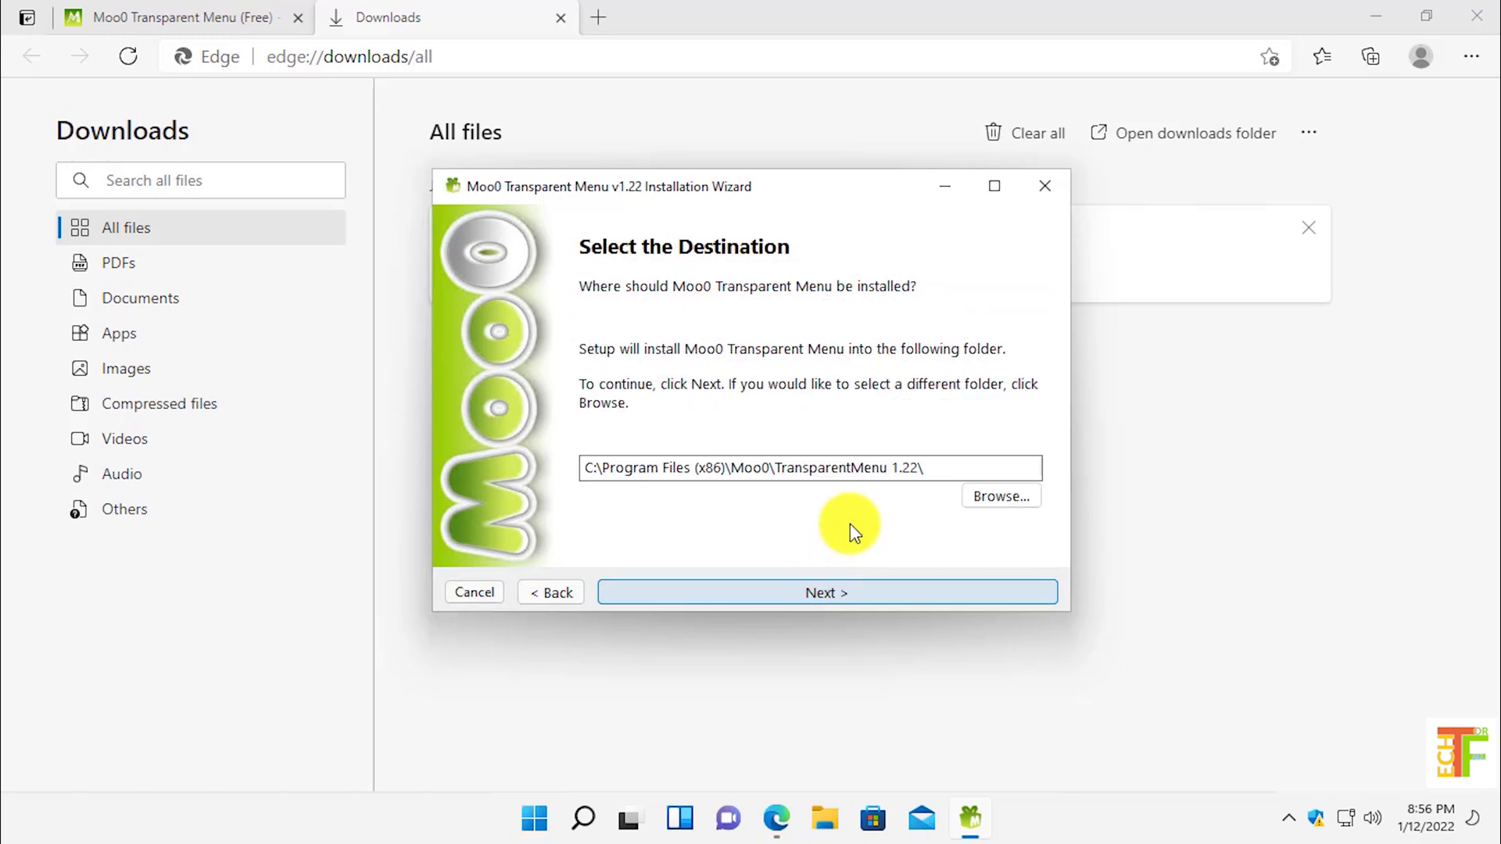
# - Keep the default install folder and tasks, and install Moo0 Transparent Menu
pyautogui.click(1015, 502)
pyautogui.click(795, 548)
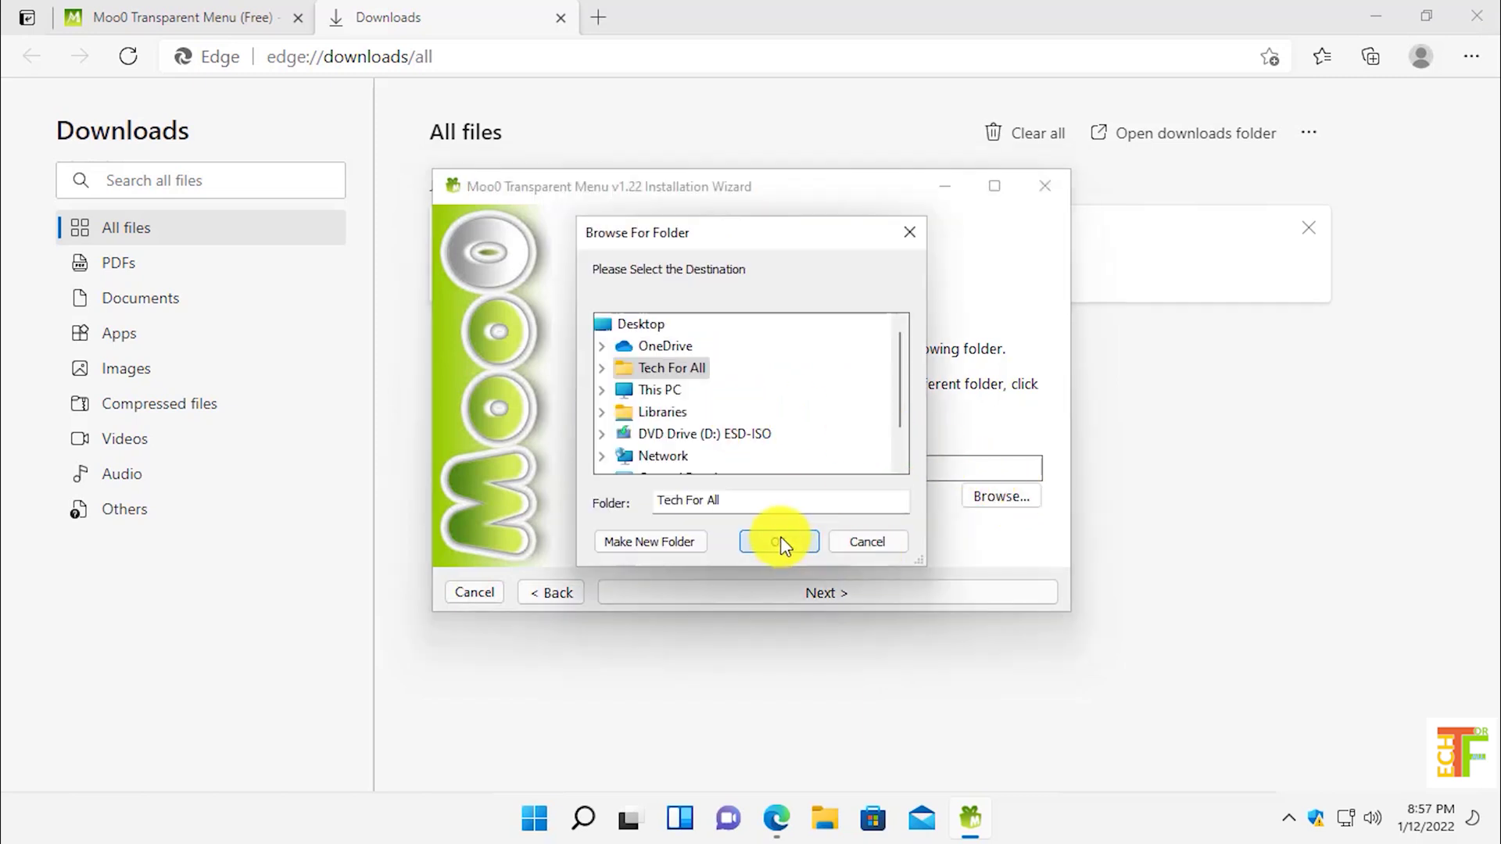
pyautogui.click(851, 544)
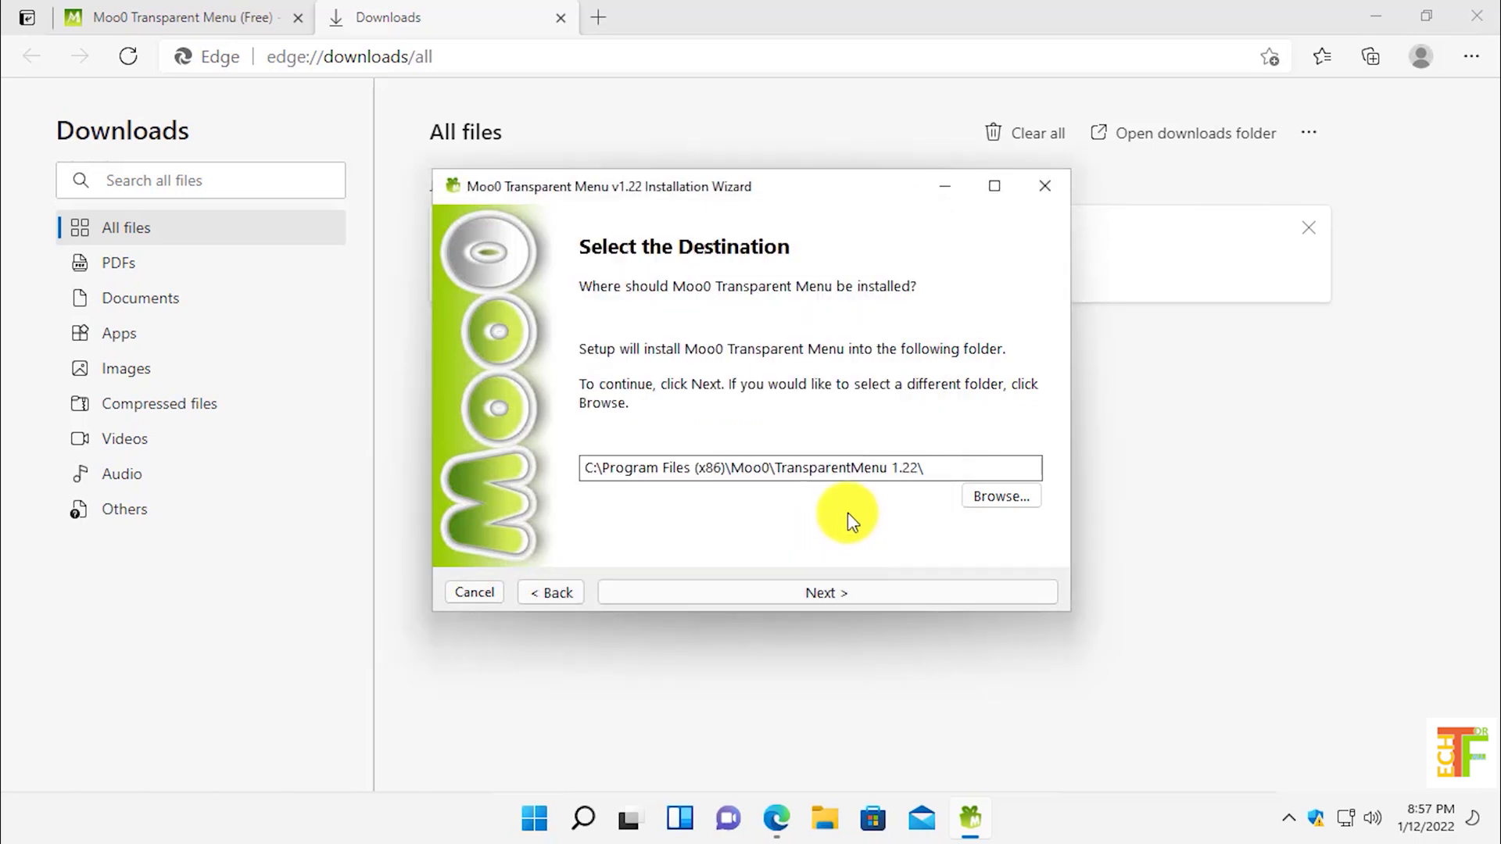
pyautogui.click(827, 597)
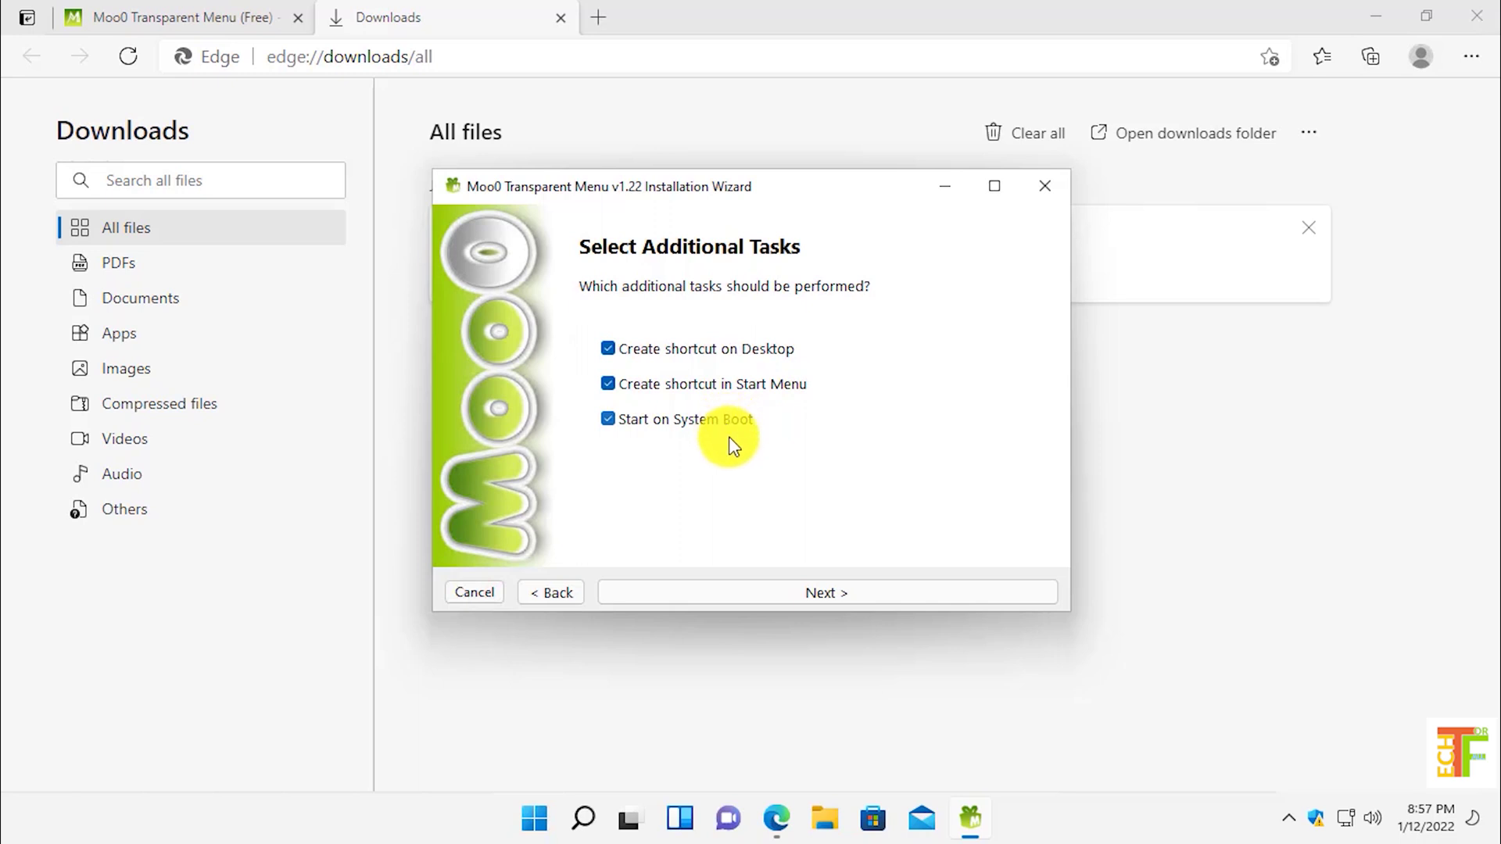
pyautogui.click(836, 592)
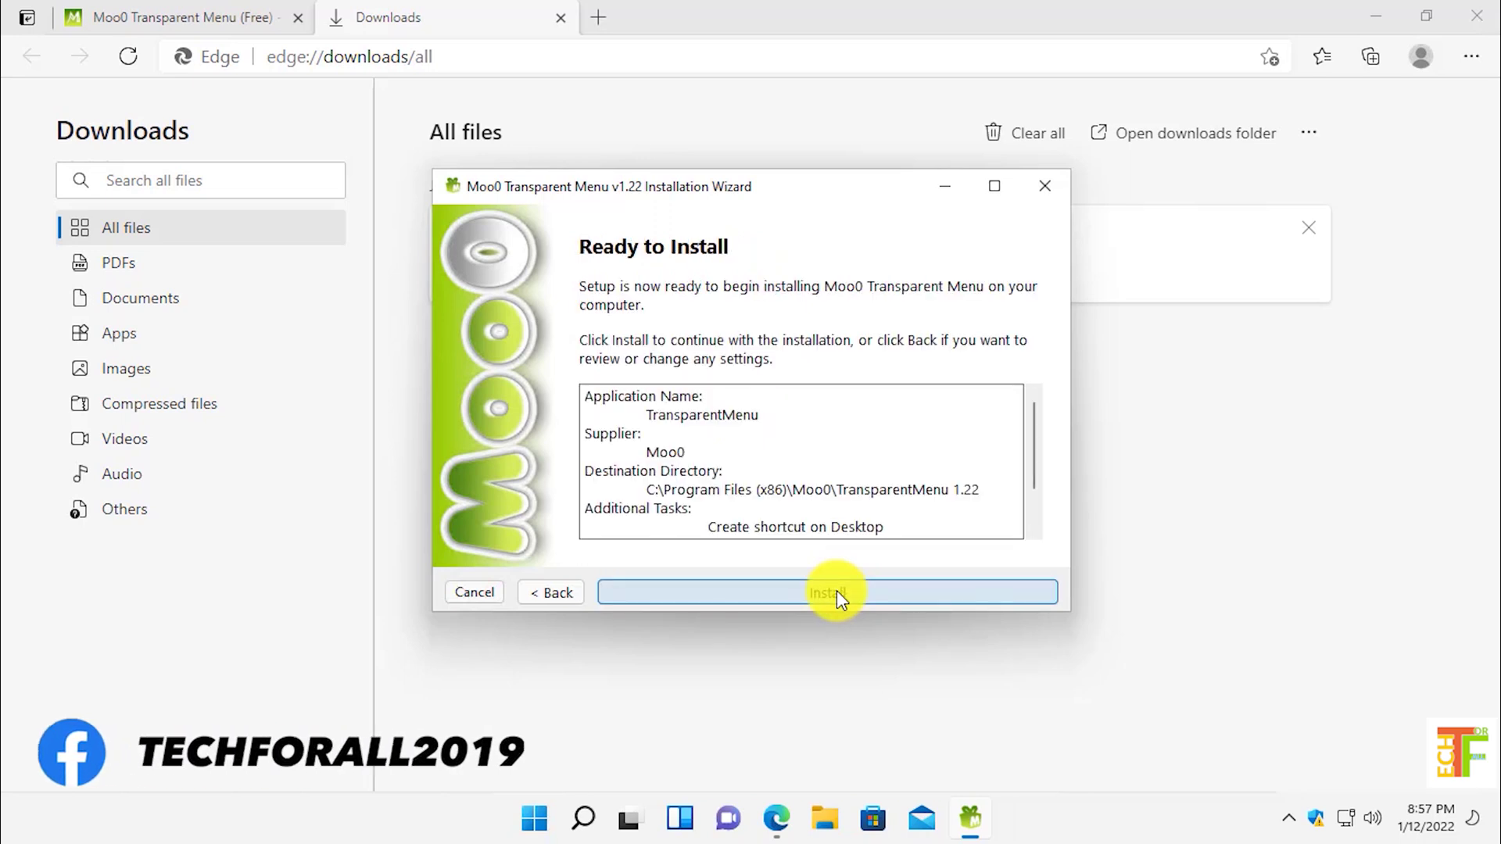
pyautogui.click(836, 592)
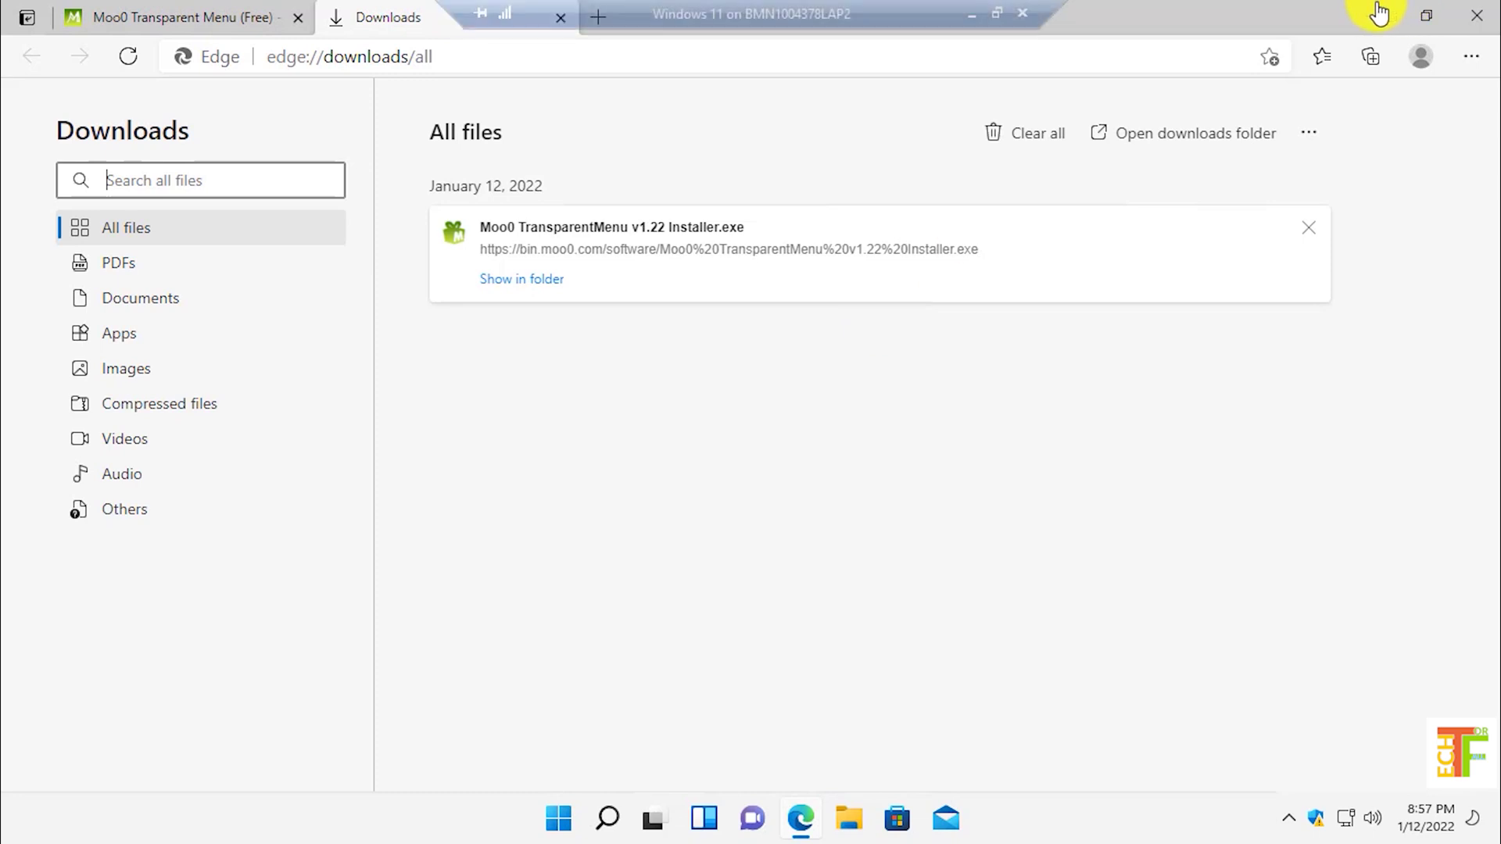
# - Minimize Edge, dismiss the TransparentMenu notice, and pin the Moo0 icon onto the taskbar tray
pyautogui.click(1376, 15)
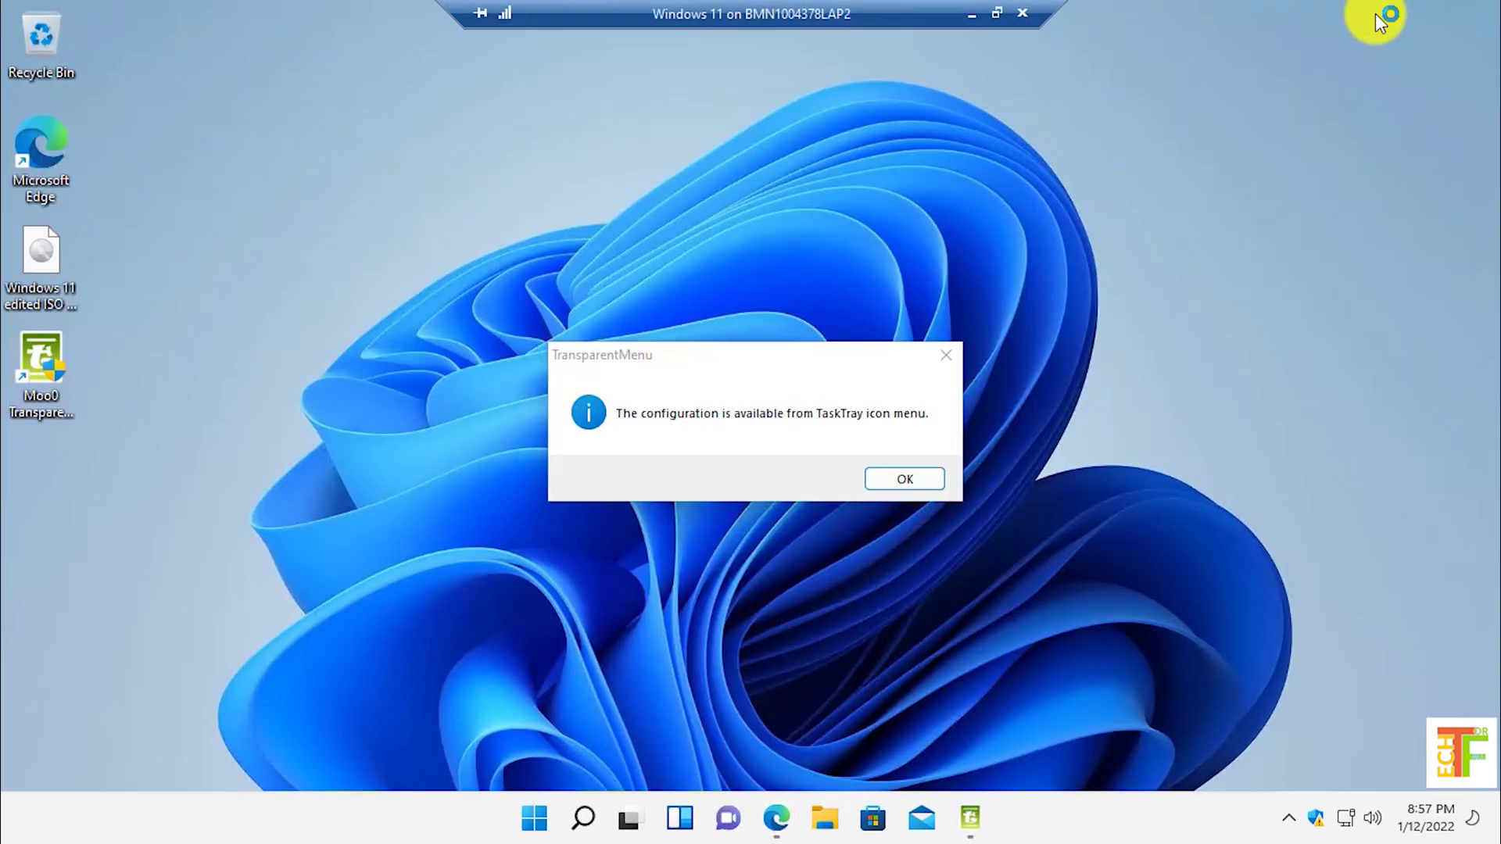
pyautogui.click(917, 481)
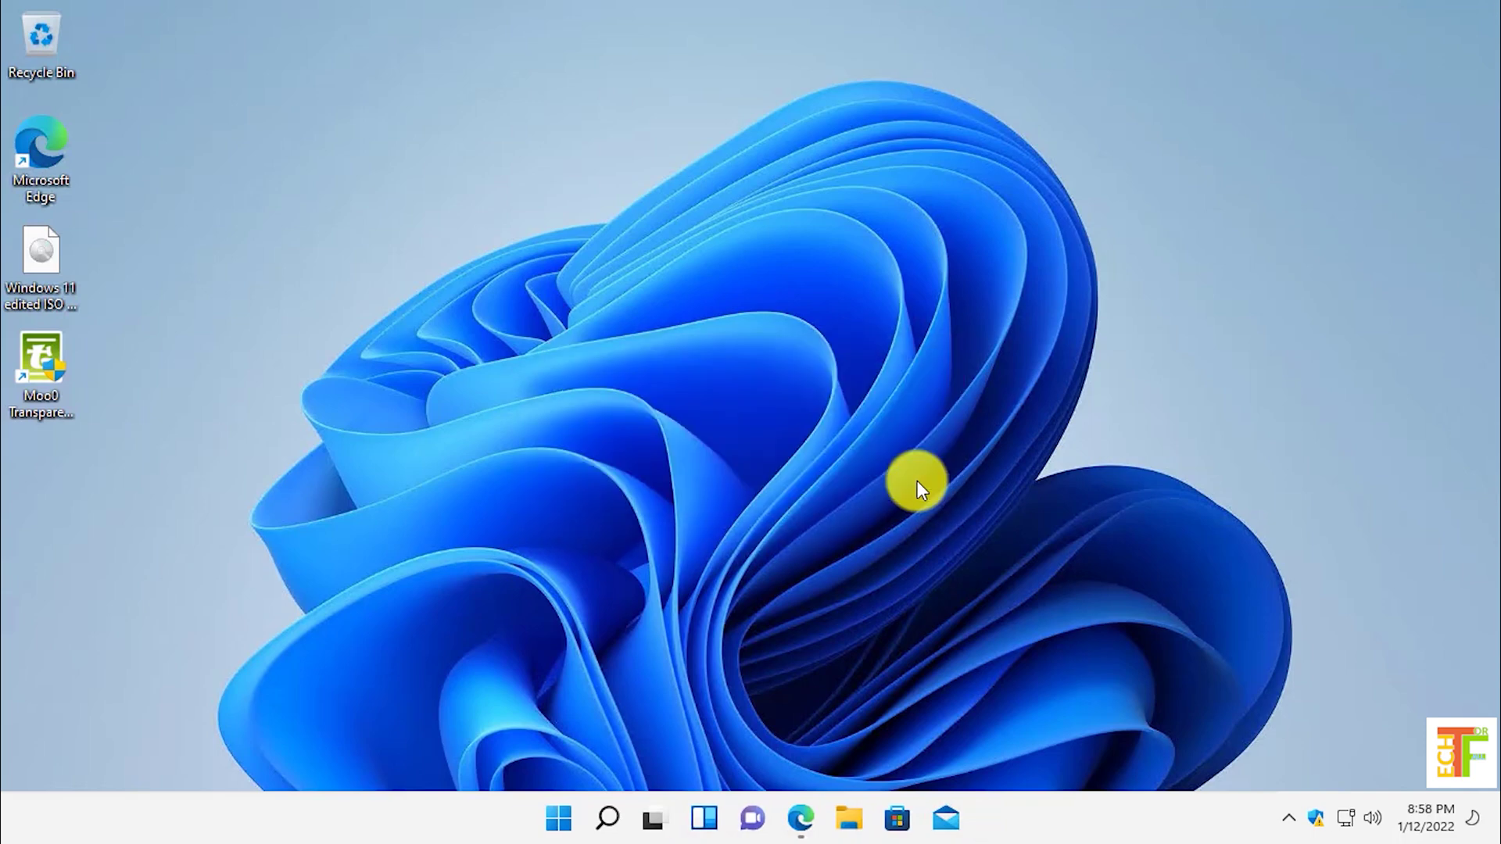
pyautogui.click(1289, 818)
pyautogui.moveTo(1267, 755); pyautogui.dragTo(1282, 823)
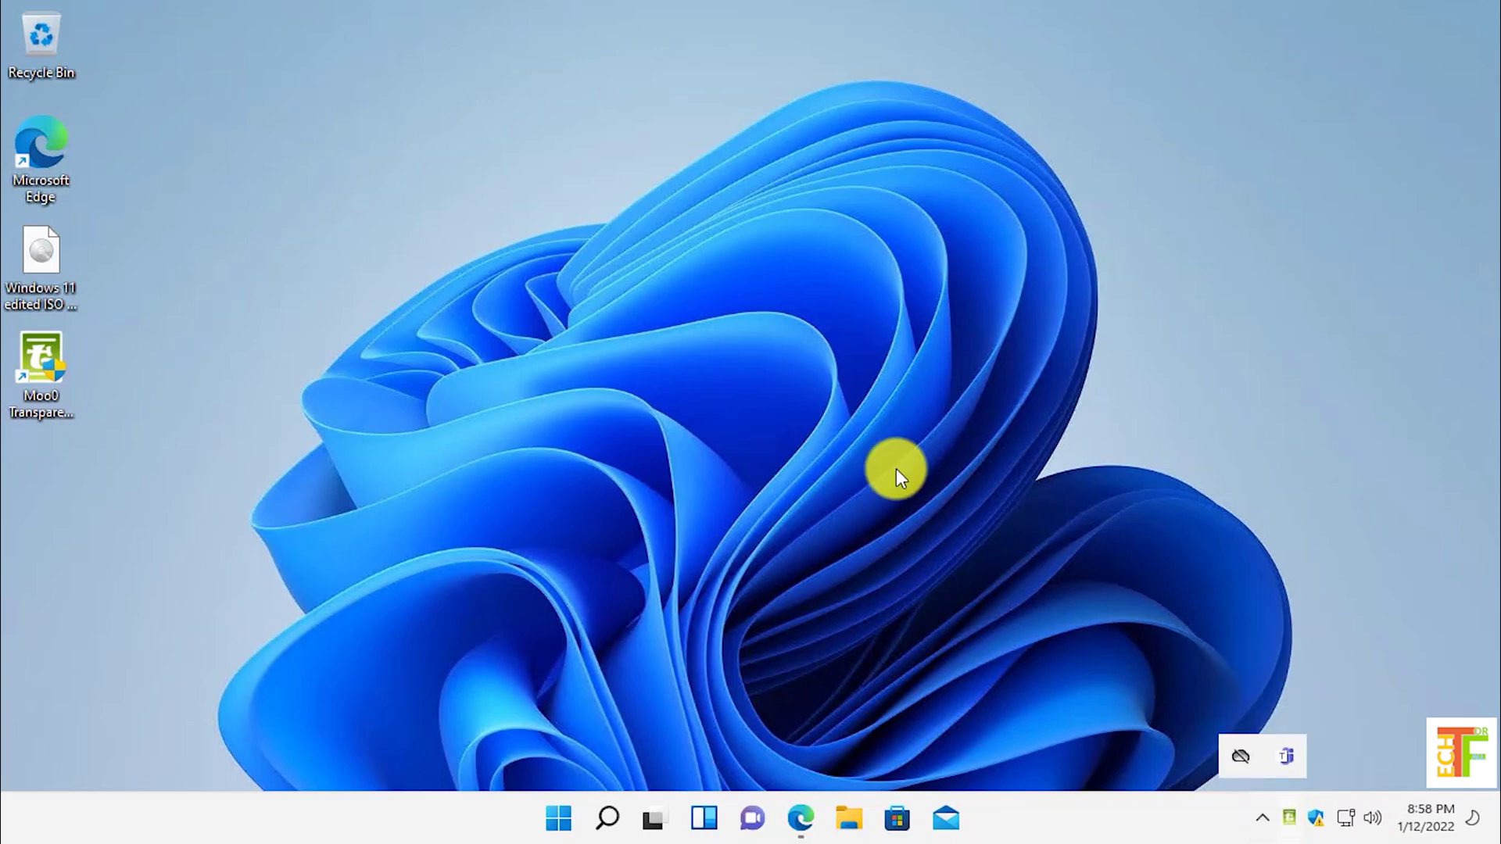
# - Refresh the desktop and check the full classic desktop context menu
pyautogui.rightClick(652, 303)
pyautogui.click(741, 400)
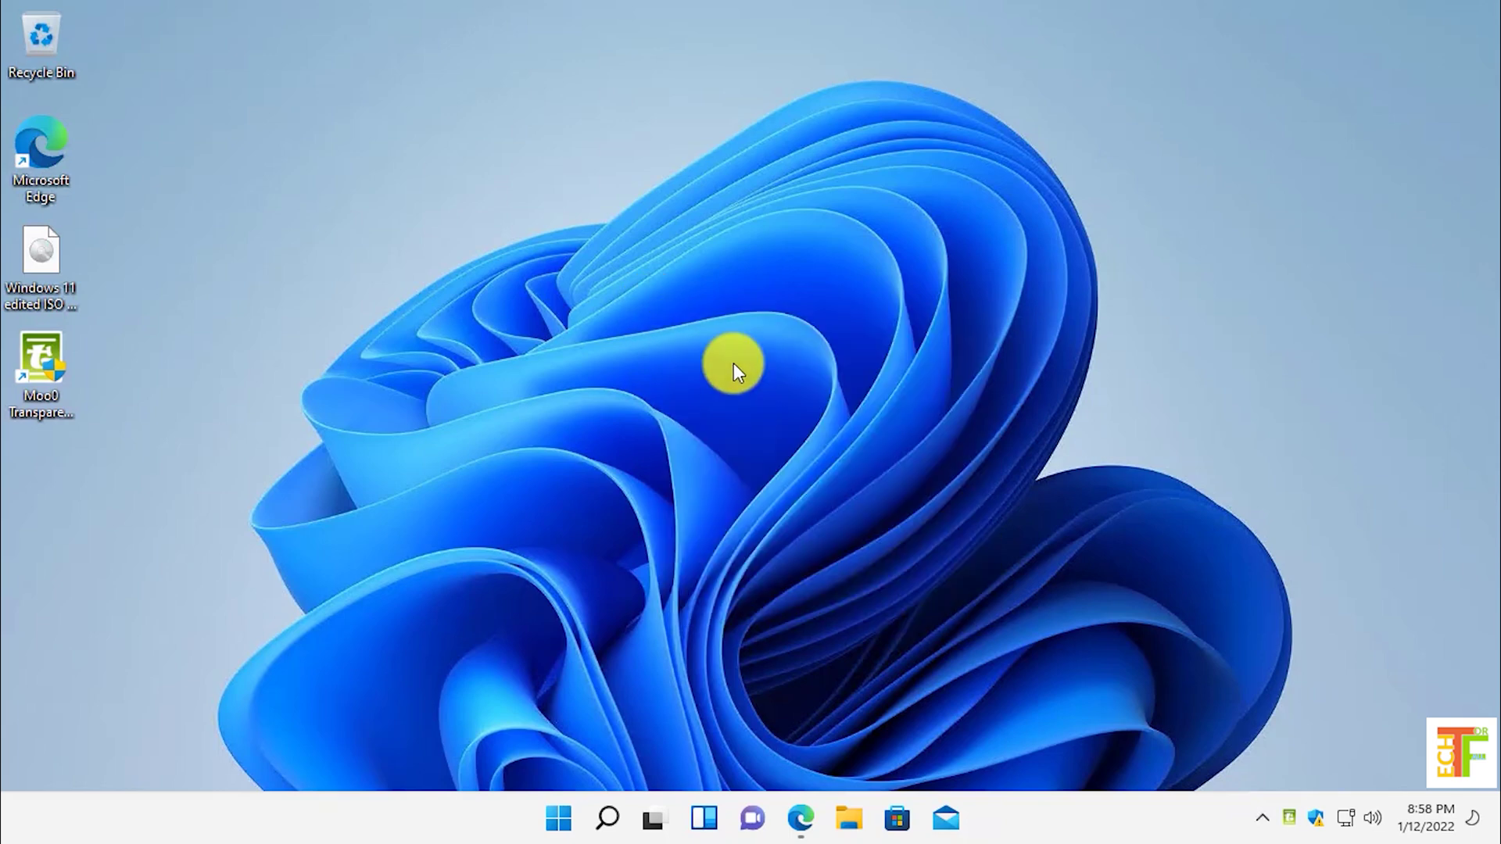
pyautogui.rightClick(733, 362)
pyautogui.click(819, 673)
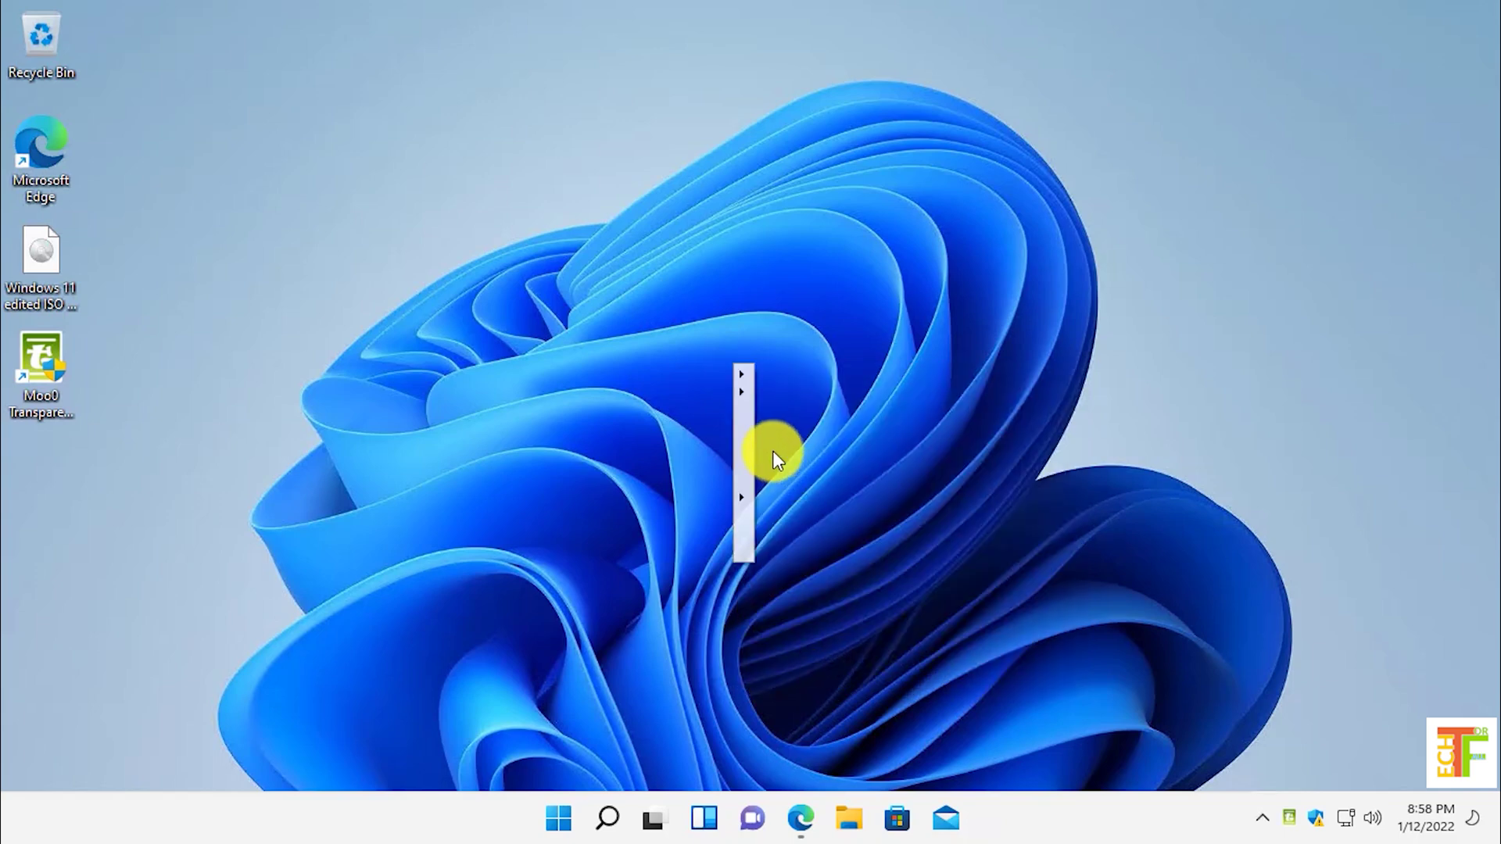
pyautogui.click(767, 444)
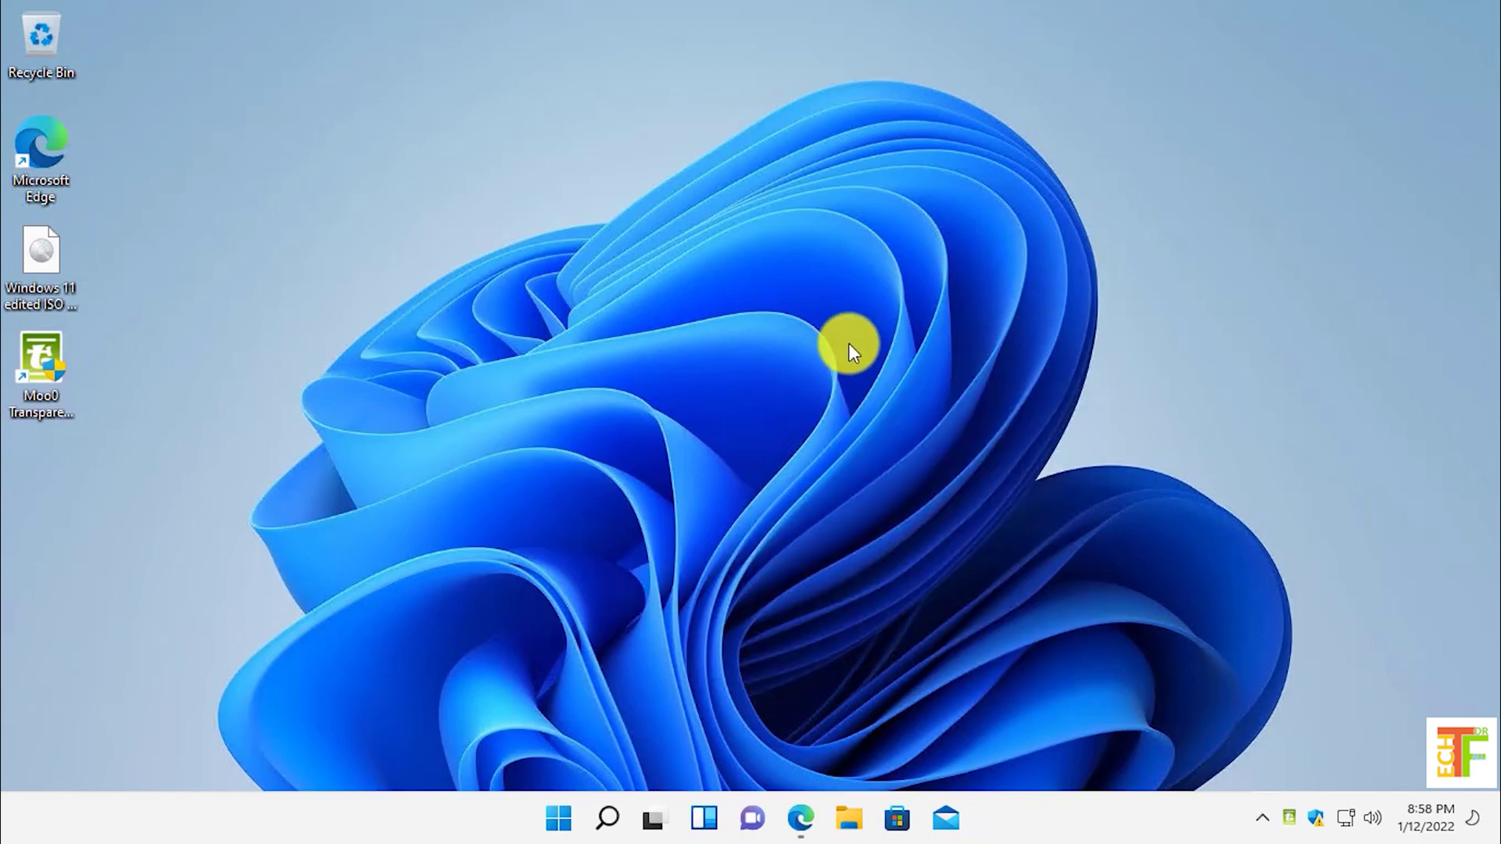
# - Set Moo0 Menu Transparency to 50% from the tray icon menu
pyautogui.rightClick(1291, 819)
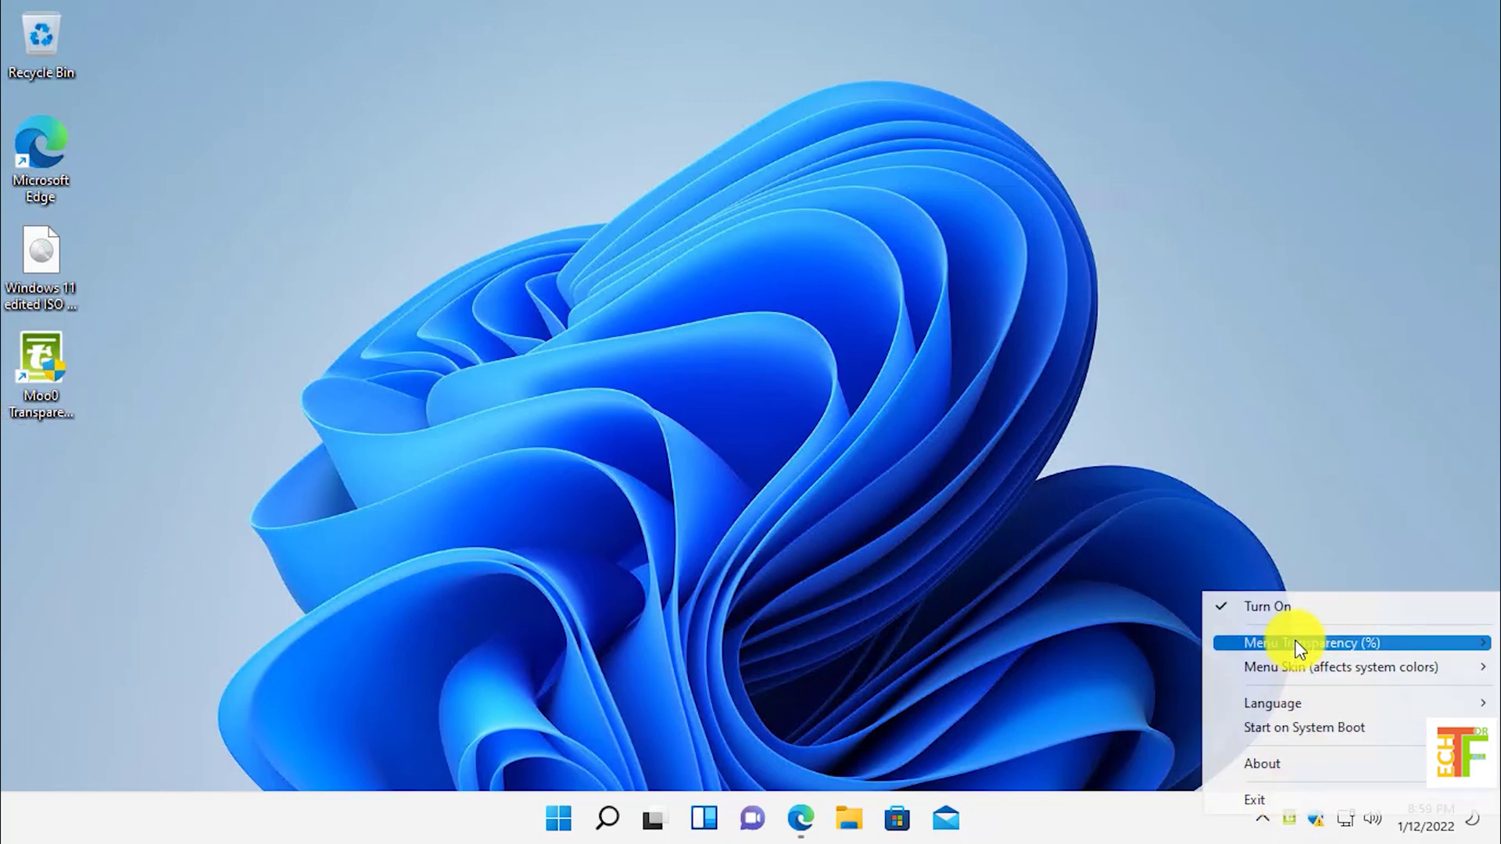
pyautogui.moveTo(1299, 649)
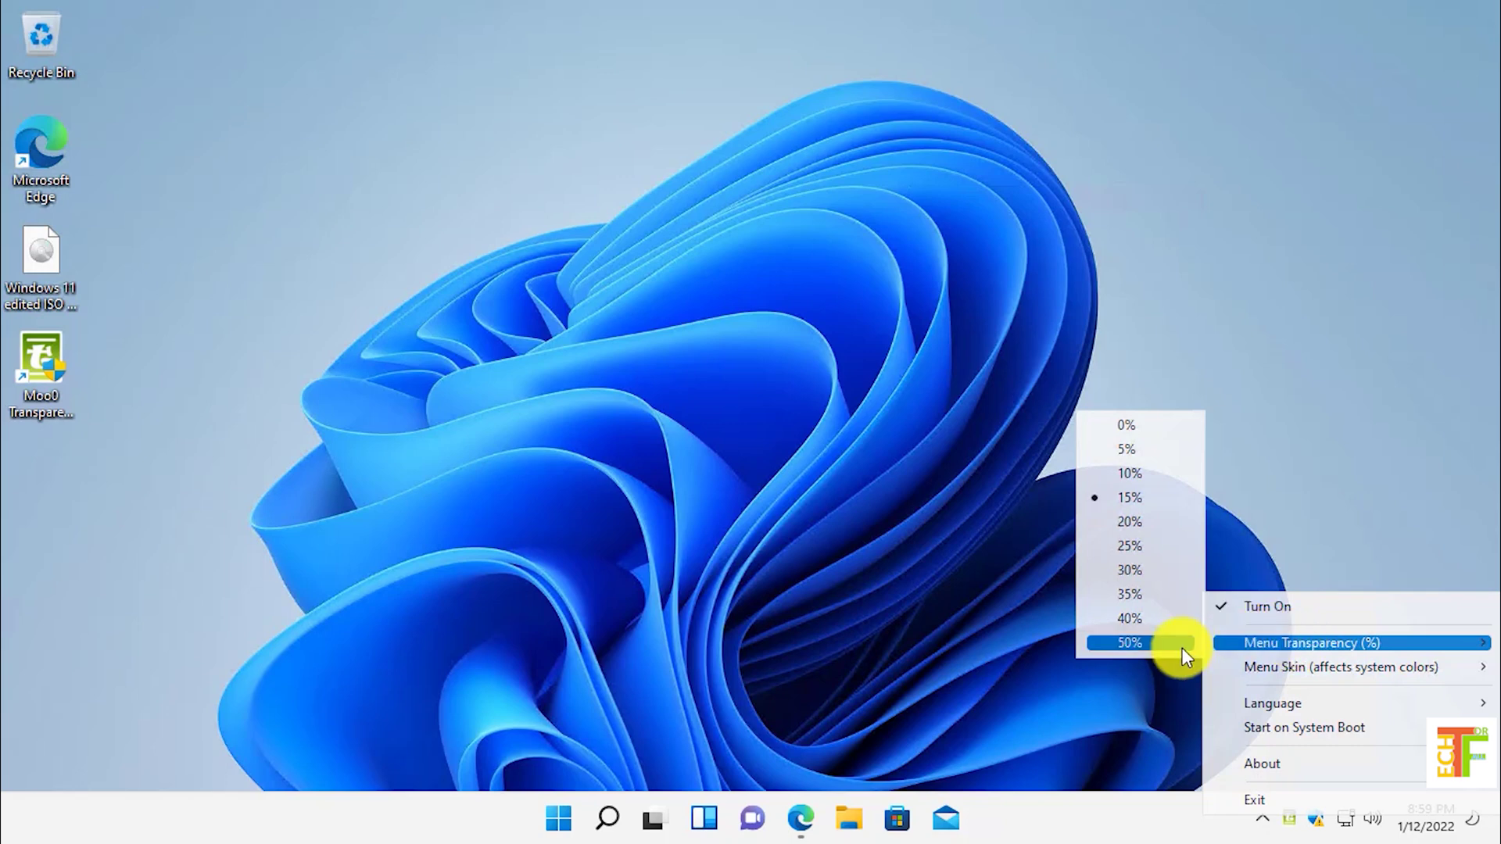
pyautogui.click(1151, 570)
# - Apply the White Mocha menu skin and test it on the desktop context menu
pyautogui.rightClick(1289, 818)
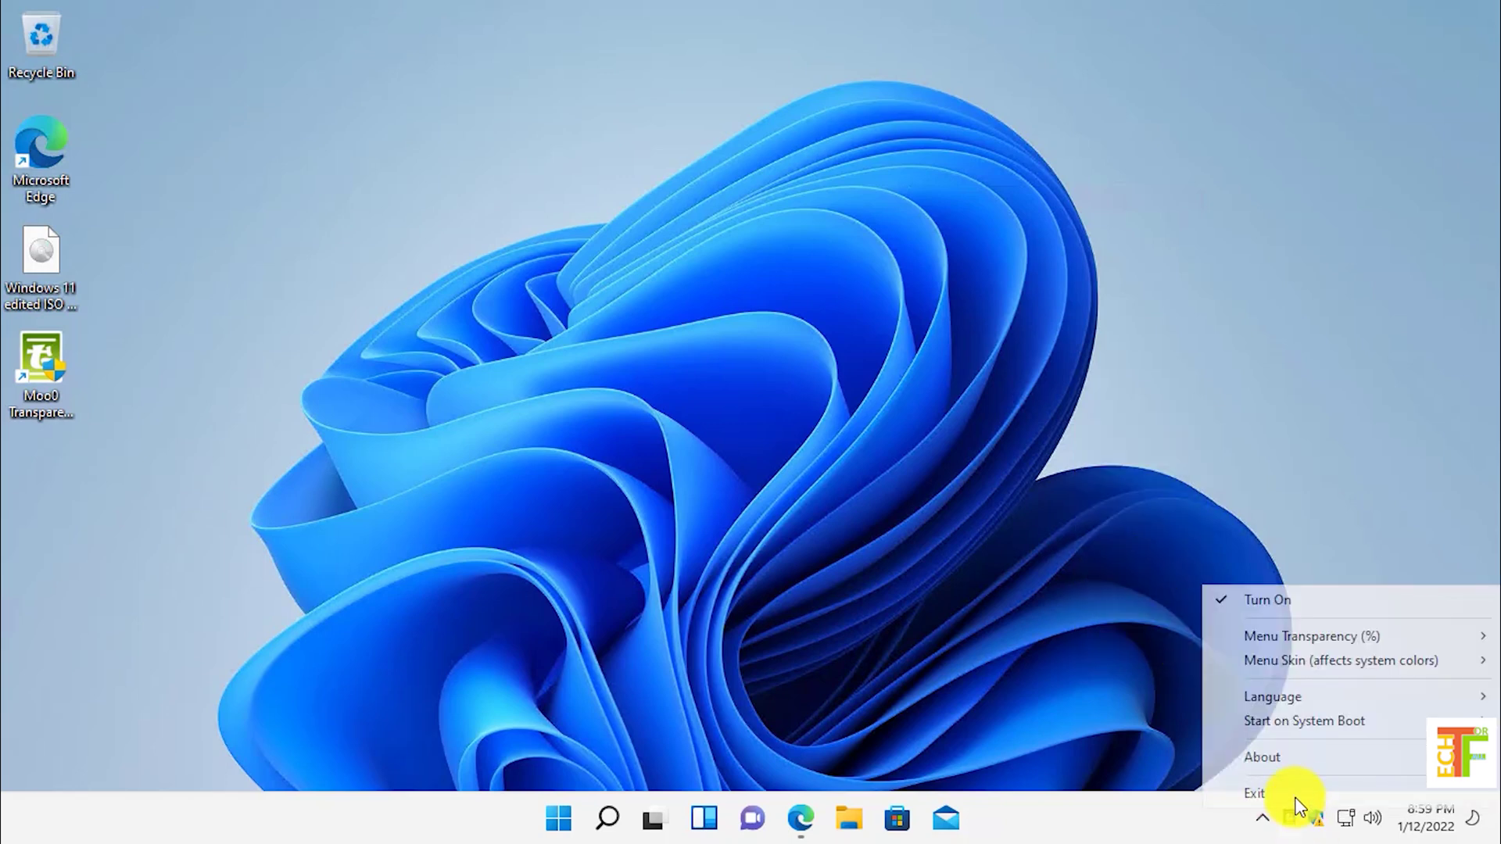
pyautogui.moveTo(1295, 660)
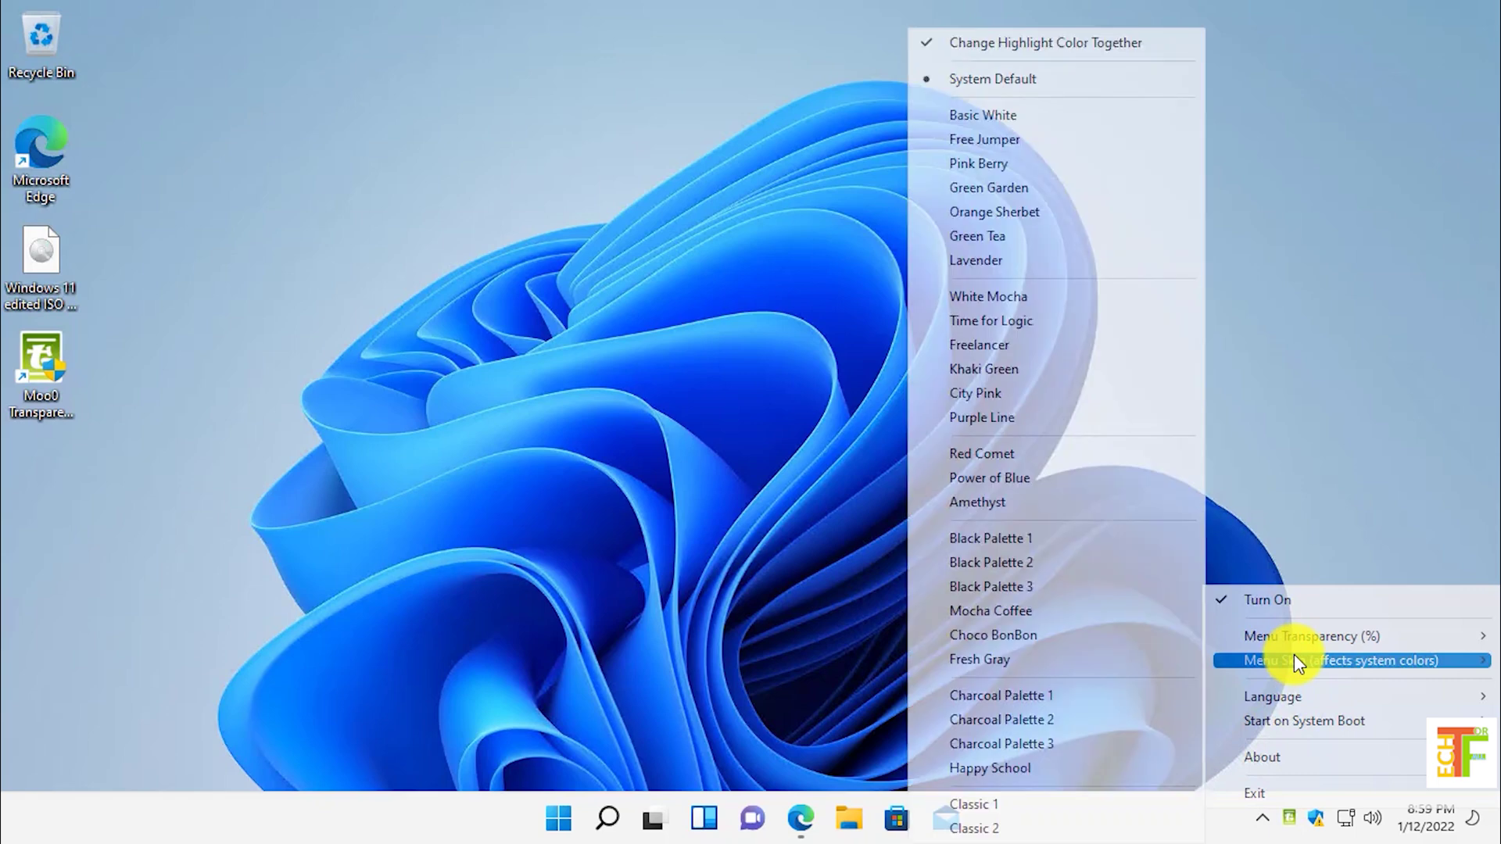
pyautogui.click(1004, 297)
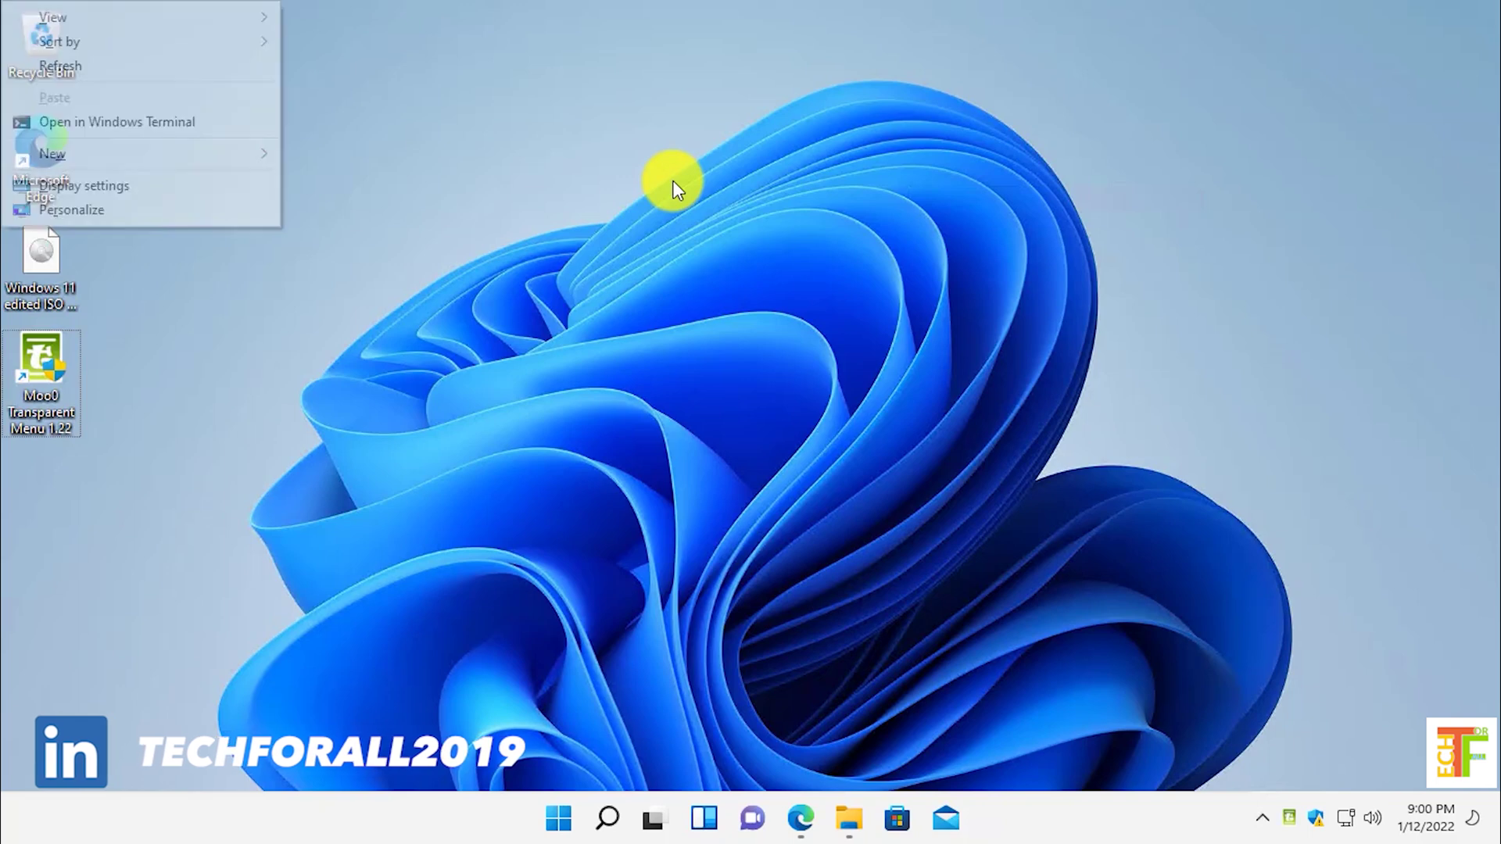
pyautogui.press('Escape')
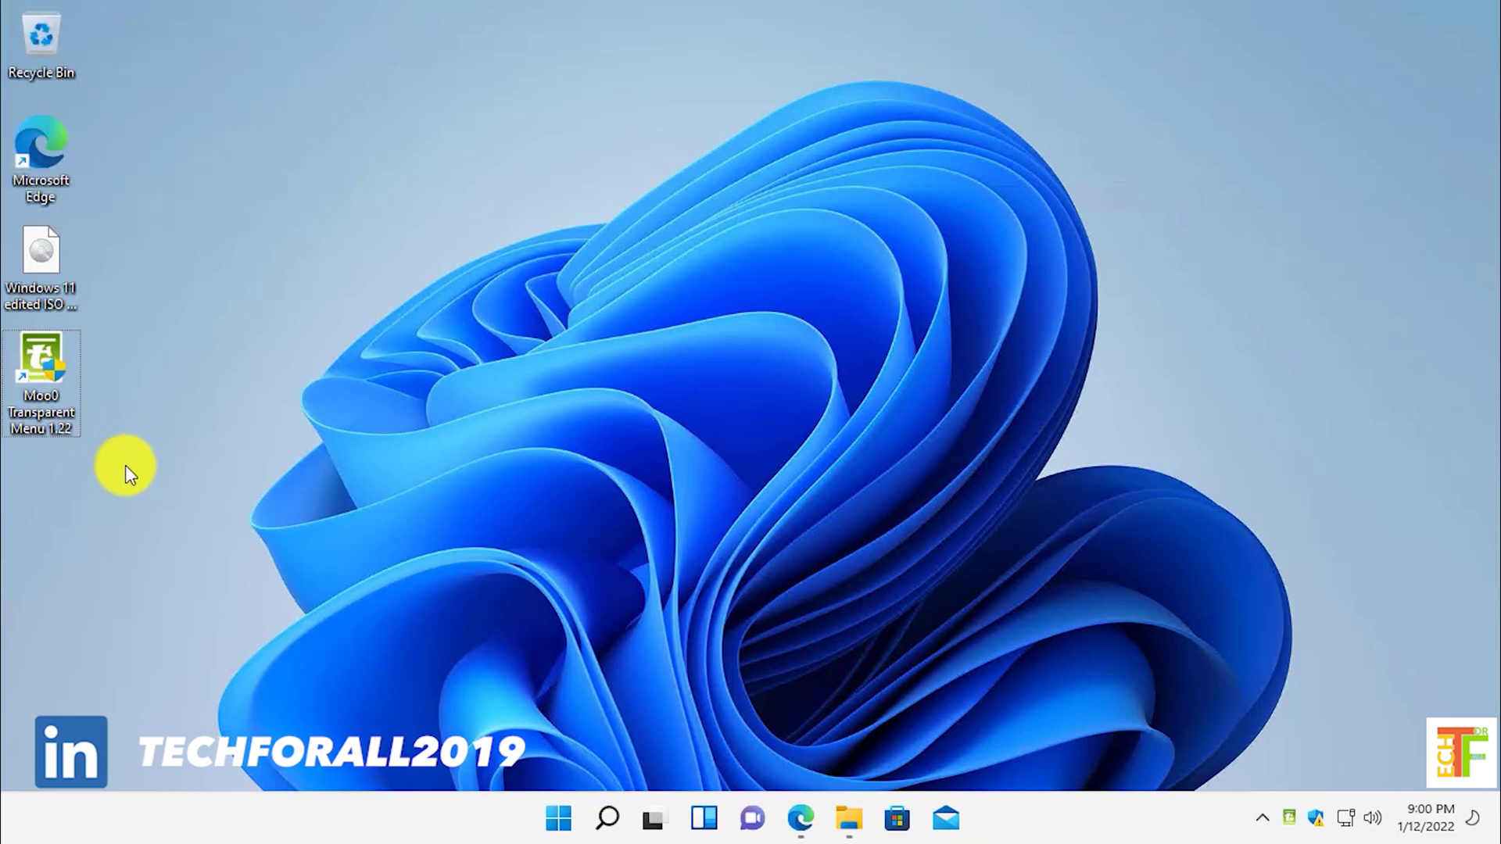
pyautogui.hotkey('shift', 'F10')
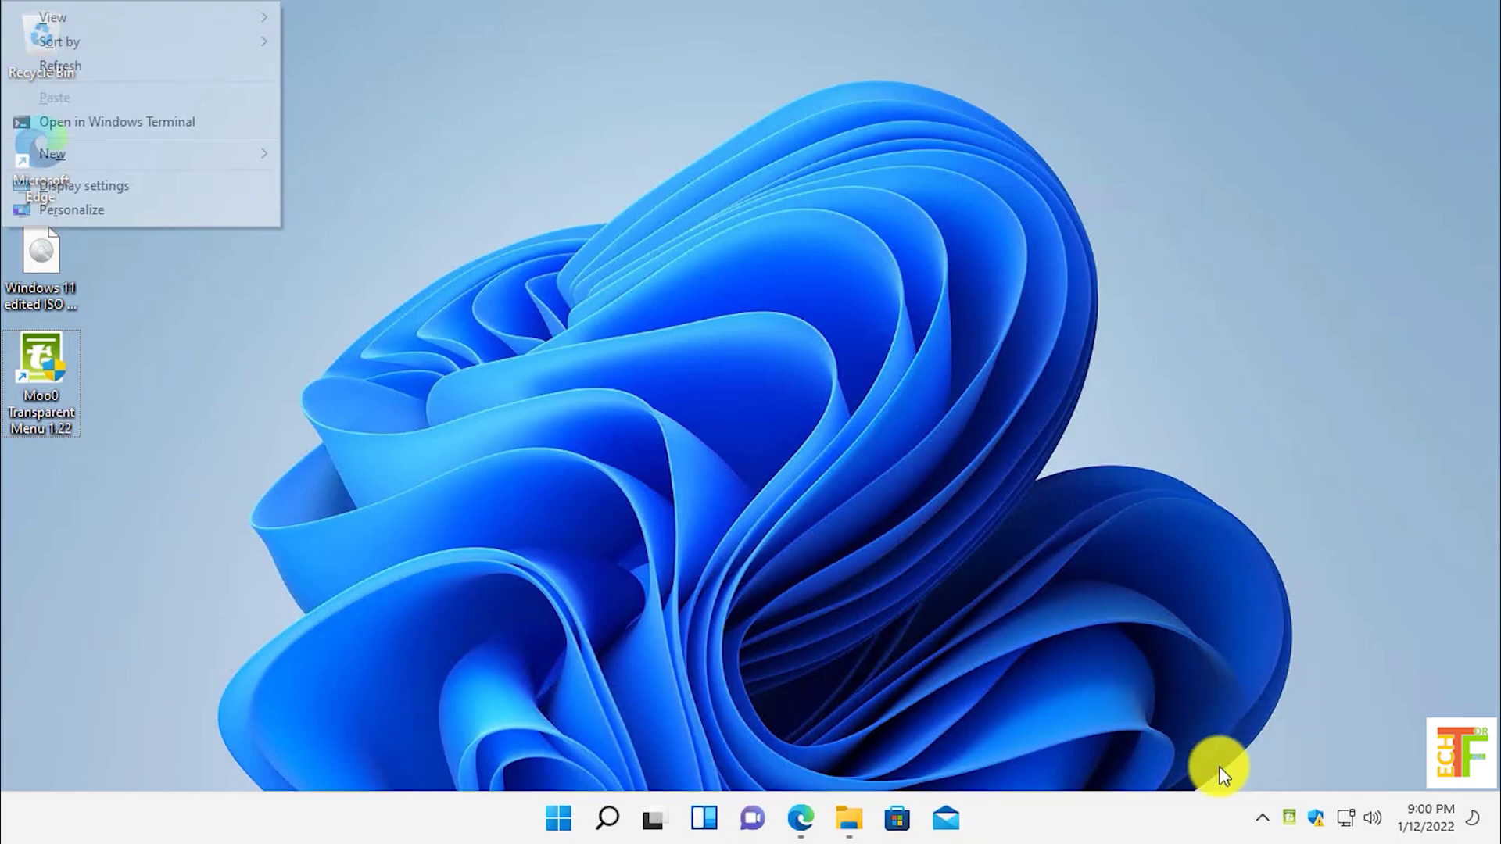
# - Lower the Menu Transparency below 50% from the Moo0 tray menu
pyautogui.rightClick(1289, 817)
pyautogui.moveTo(1307, 664)
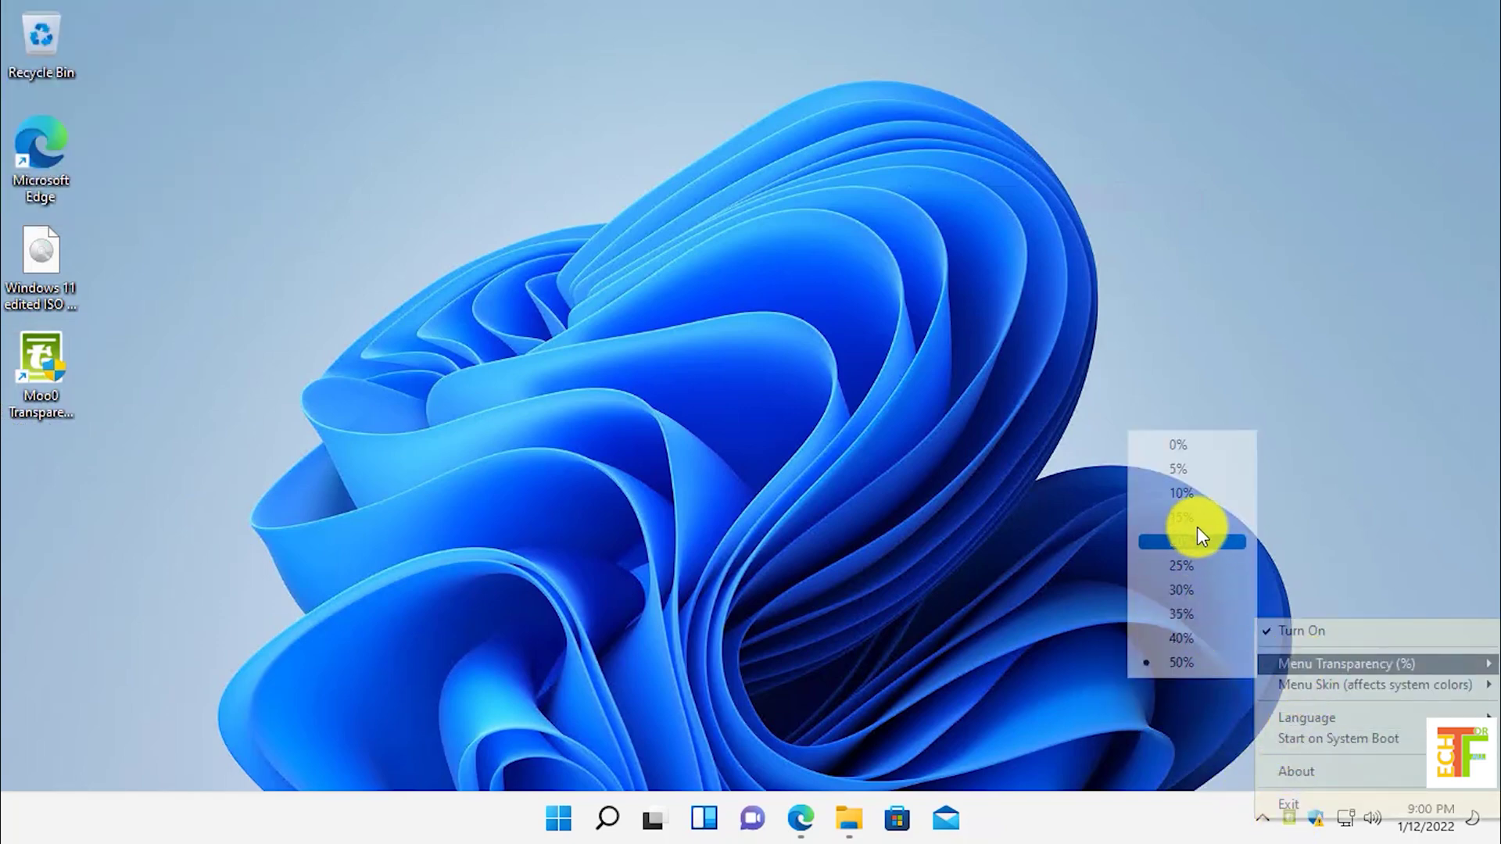
pyautogui.click(1199, 565)
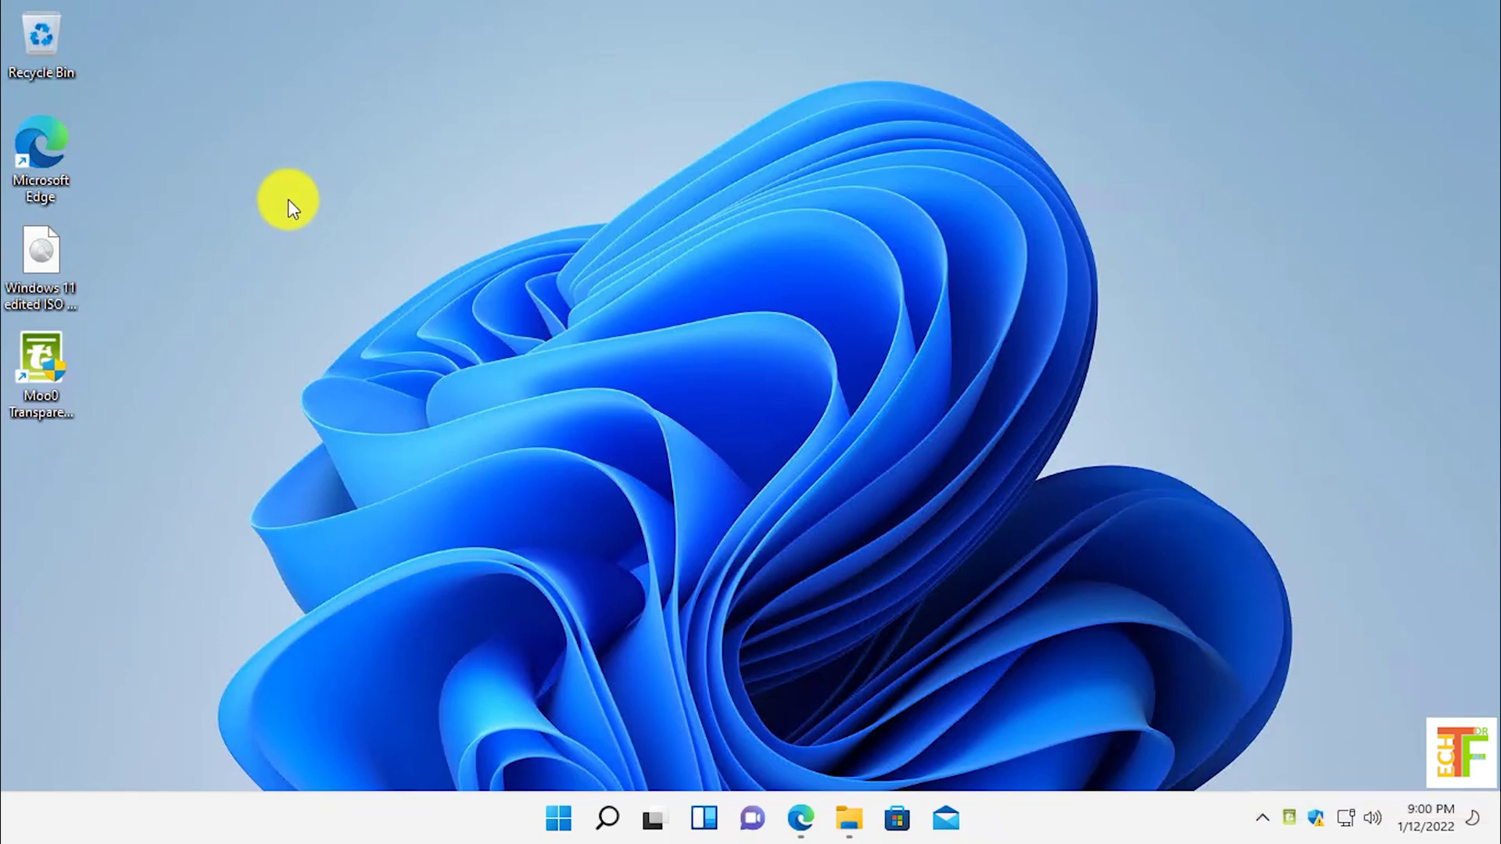
# - Switch the Moo0 menu skin to Power of Blue
pyautogui.rightClick(1289, 817)
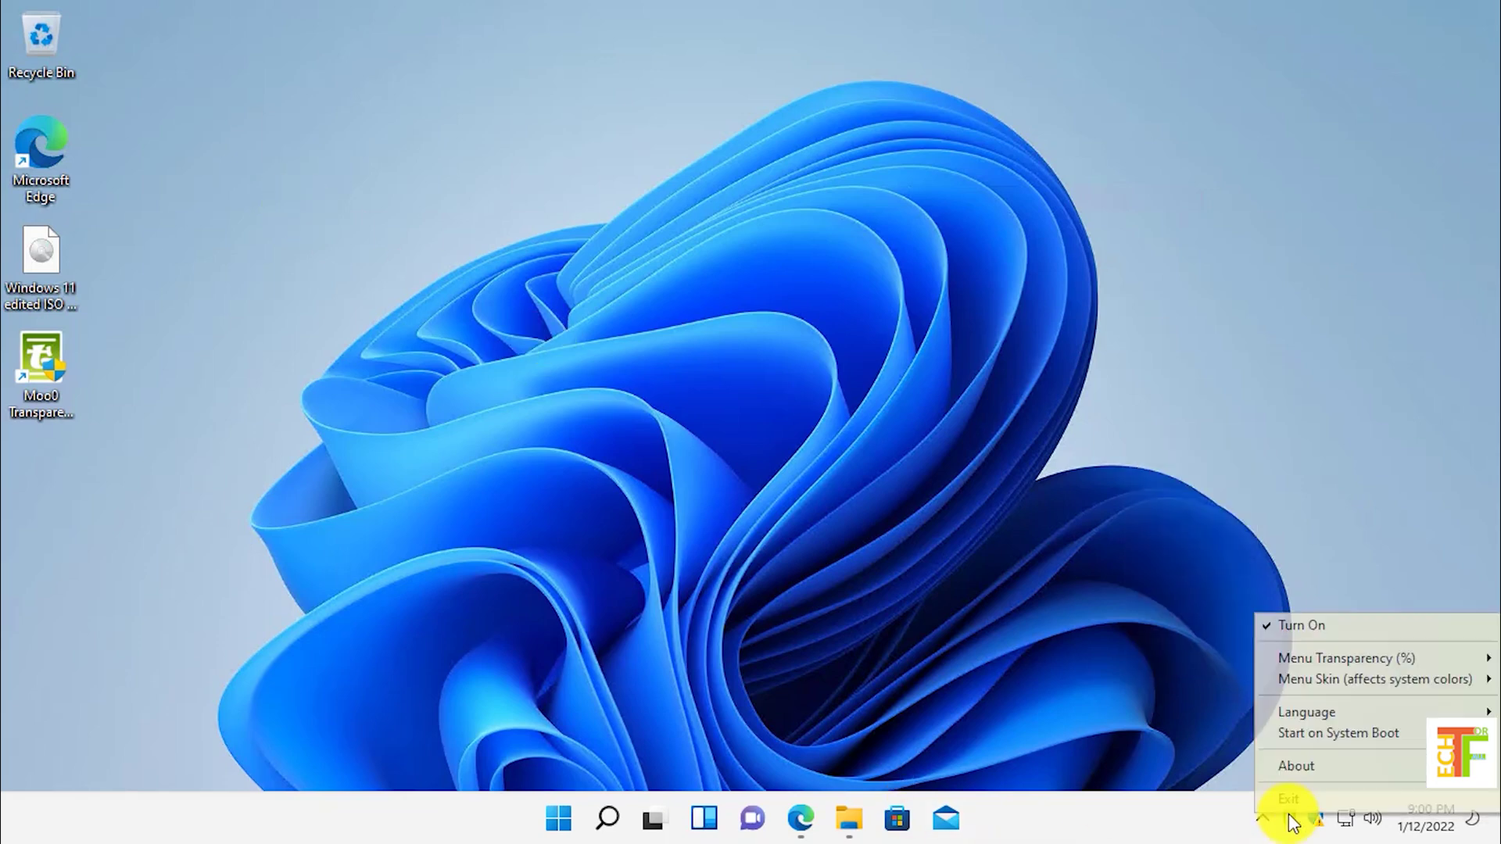
pyautogui.moveTo(1310, 677)
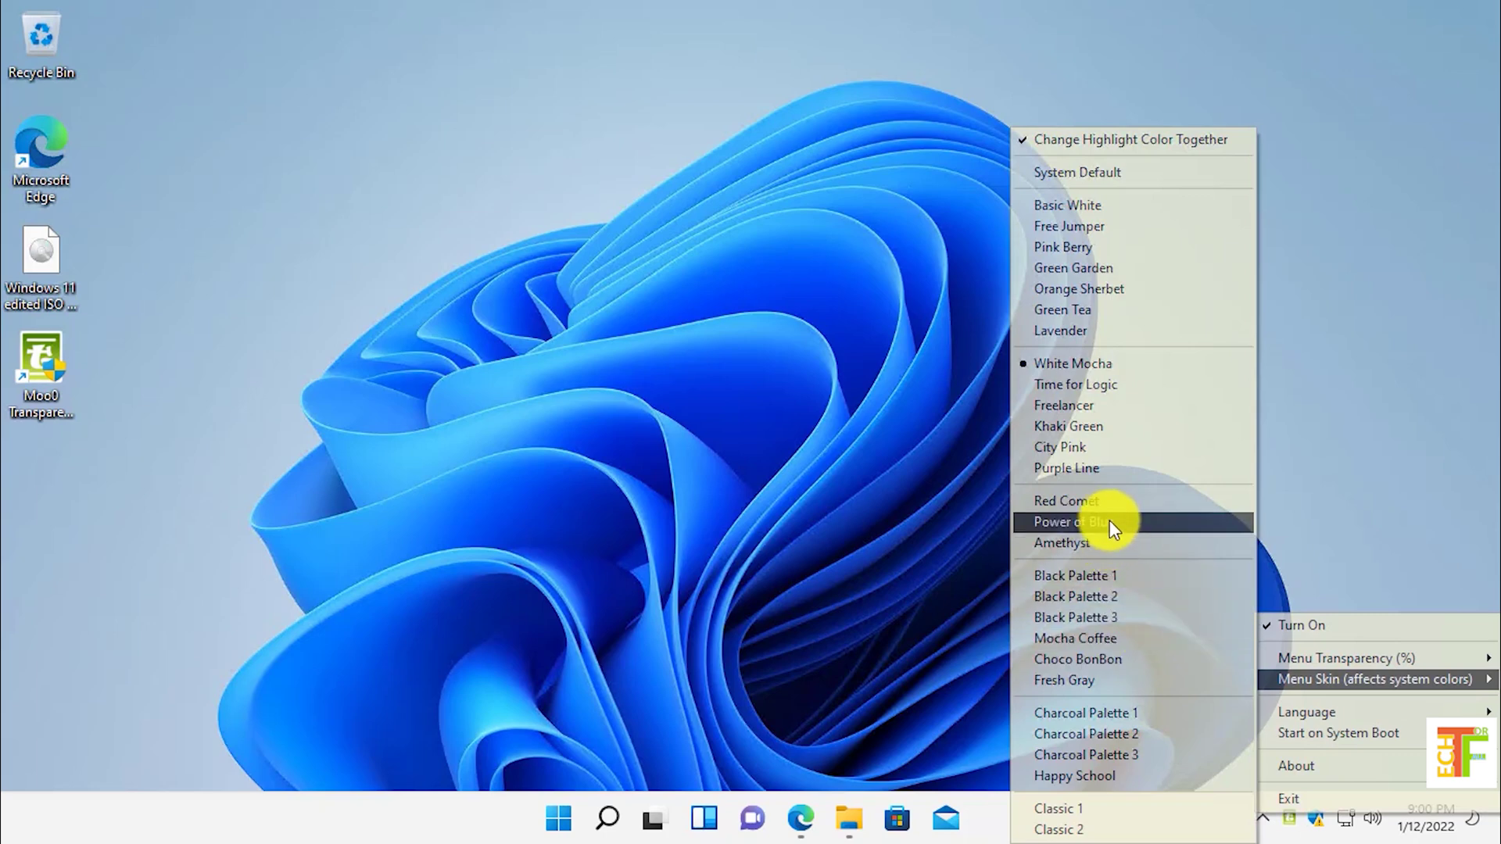
pyautogui.click(1049, 519)
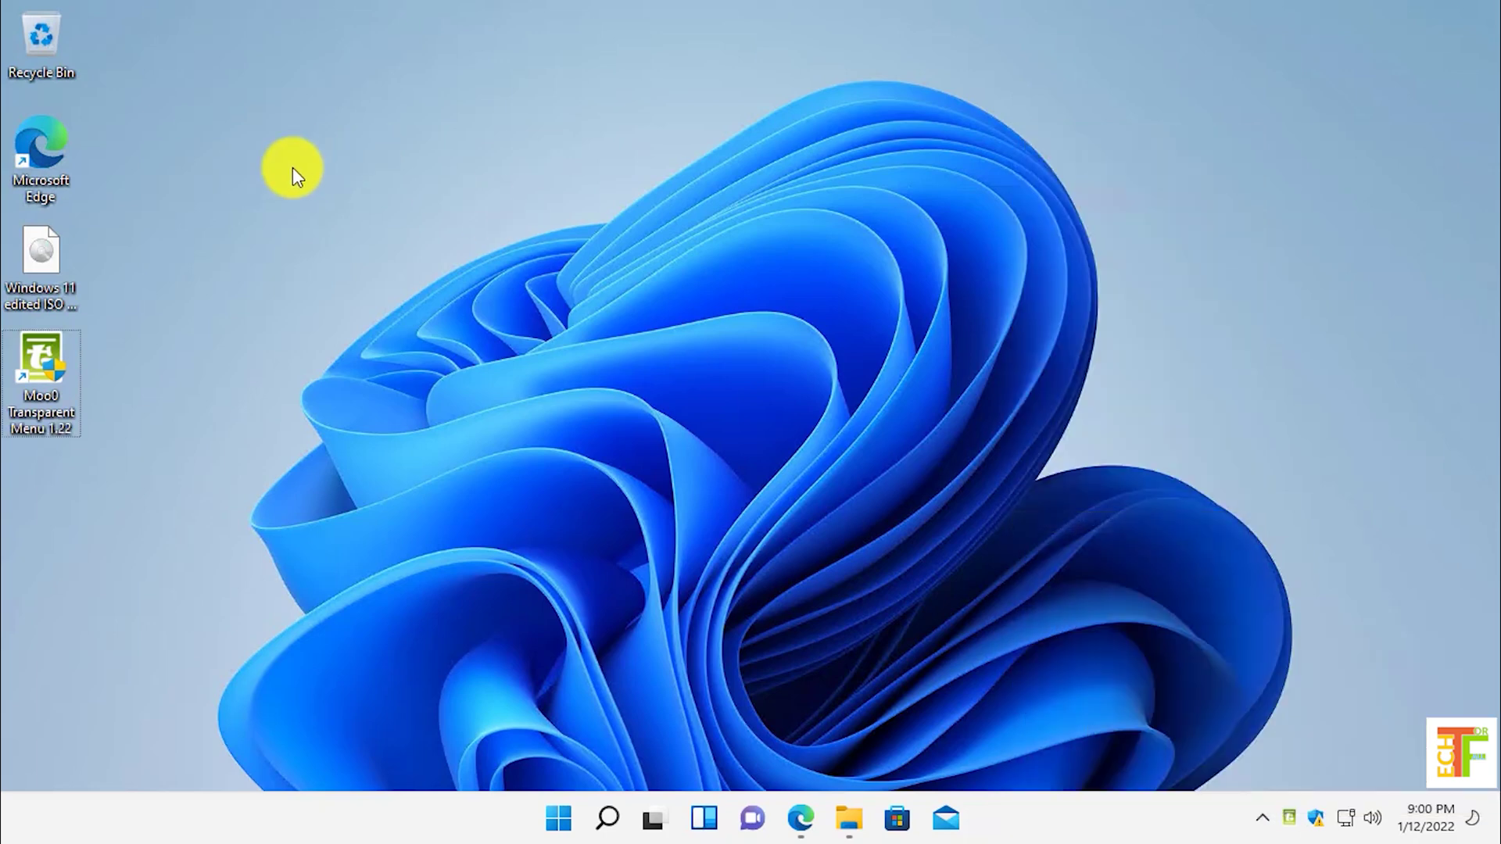
# - Open the desktop context menu with Shift+F10 to preview the Power of Blue skin
pyautogui.hotkey('shift', 'F10')
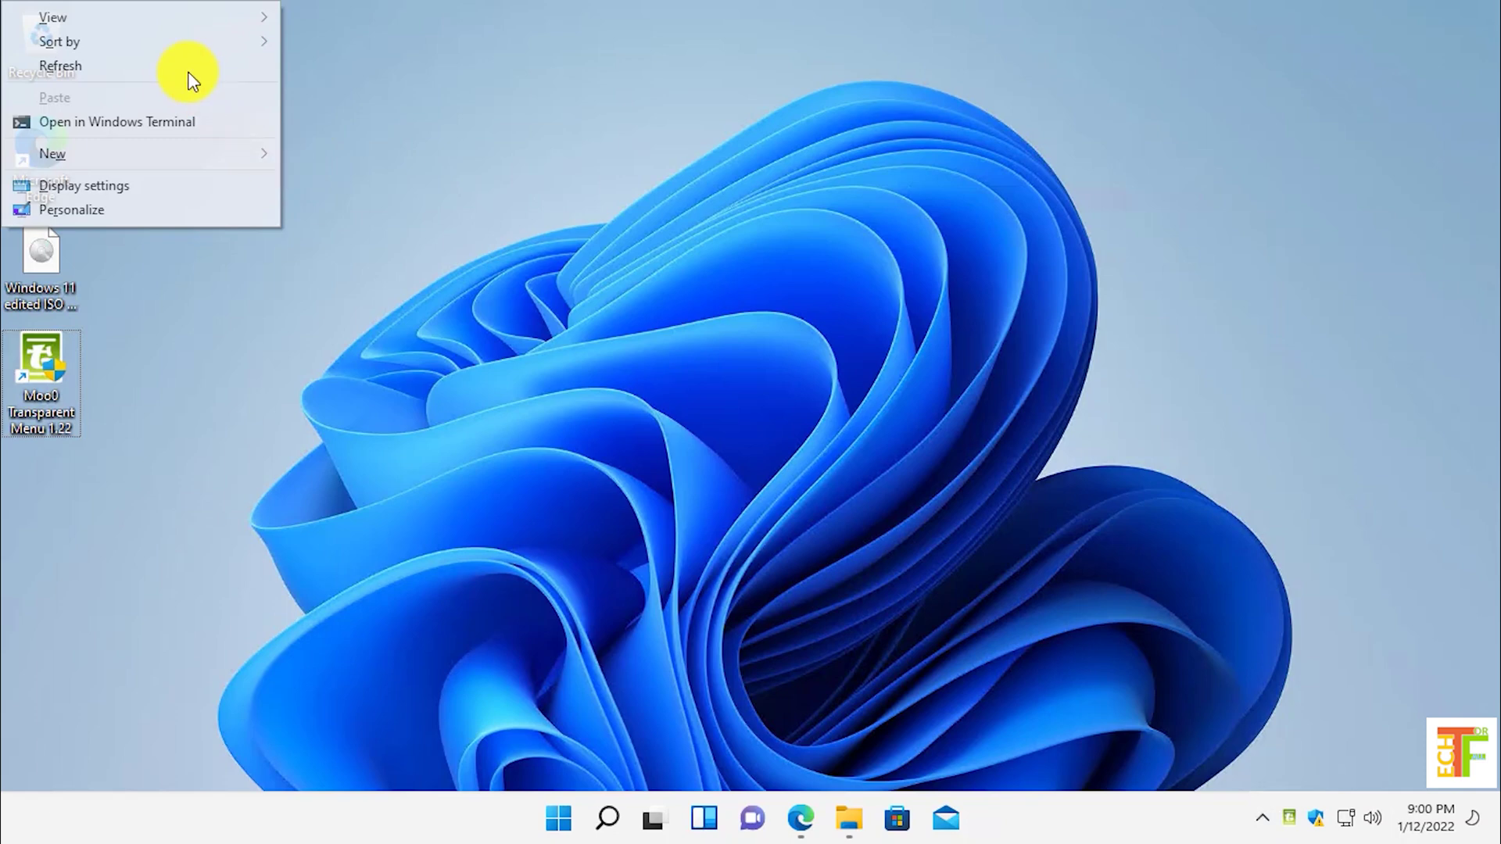